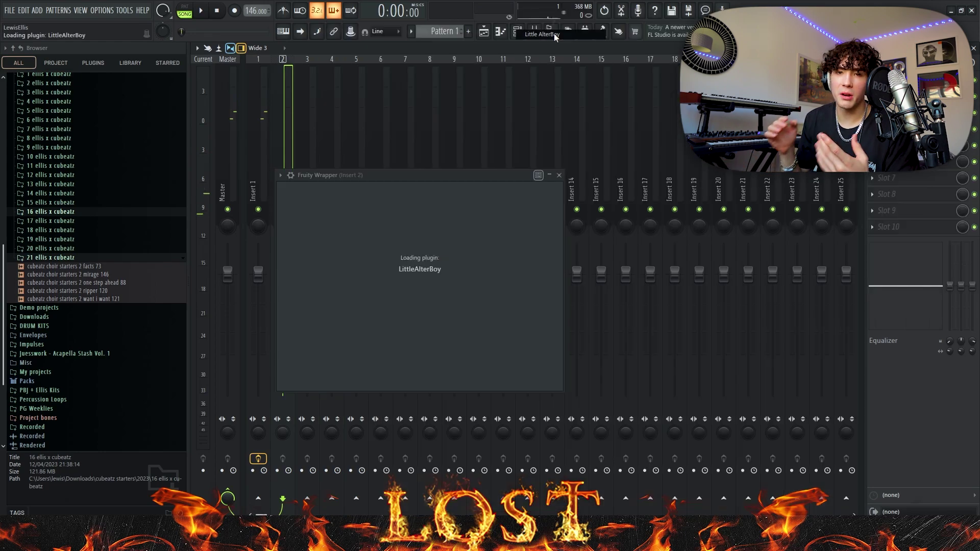
# Step: Play the choir loop, add ValhallaVintageVerb to mixer insert 2 after Little AlterBoy, and reduce the reverb's predelay and decay
pyautogui.press('space')
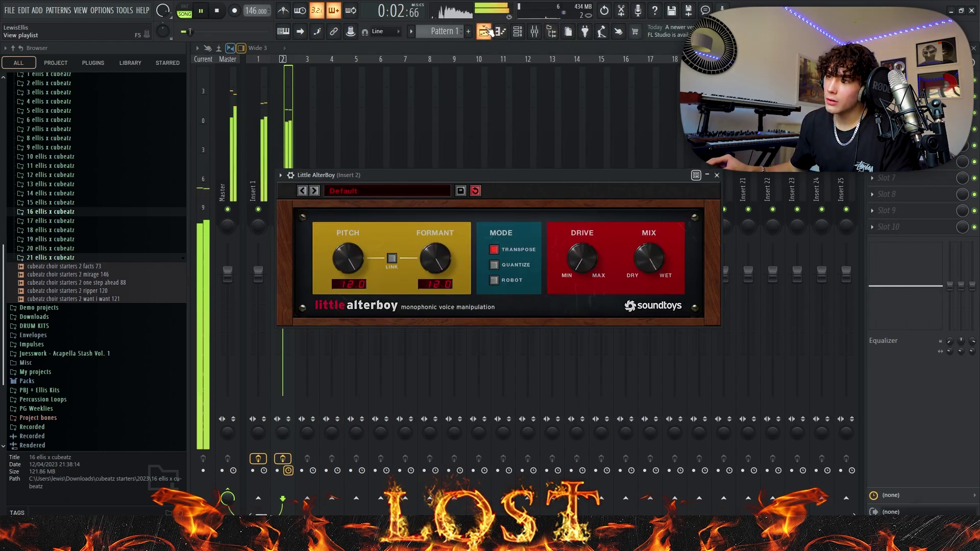
pyautogui.click(489, 32)
pyautogui.scroll(2, 330, 142)
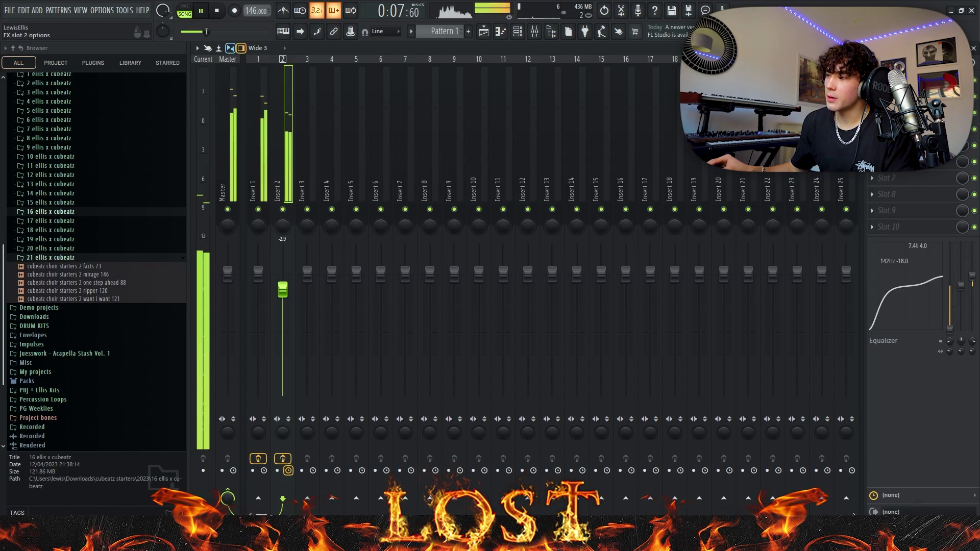
pyautogui.click(872, 113)
pyautogui.moveTo(878, 110)
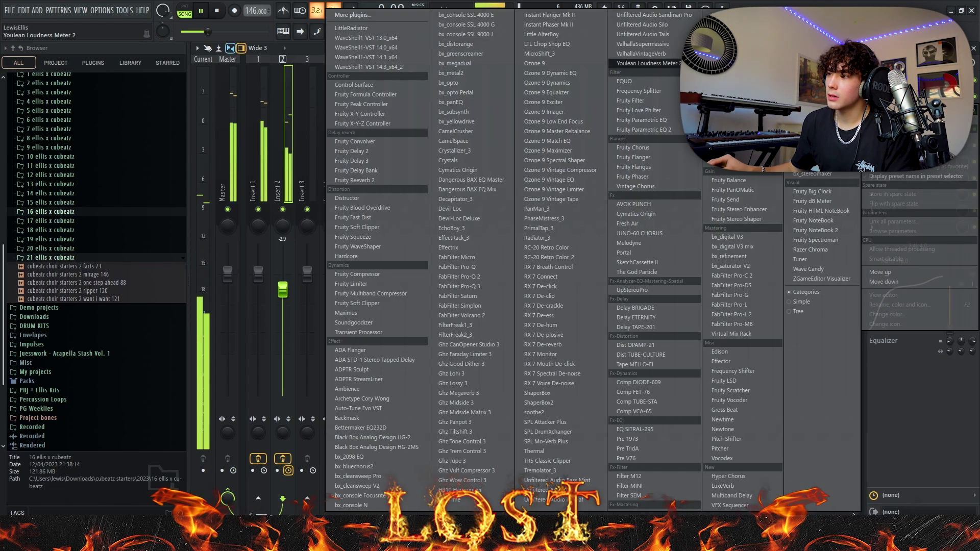
pyautogui.click(640, 54)
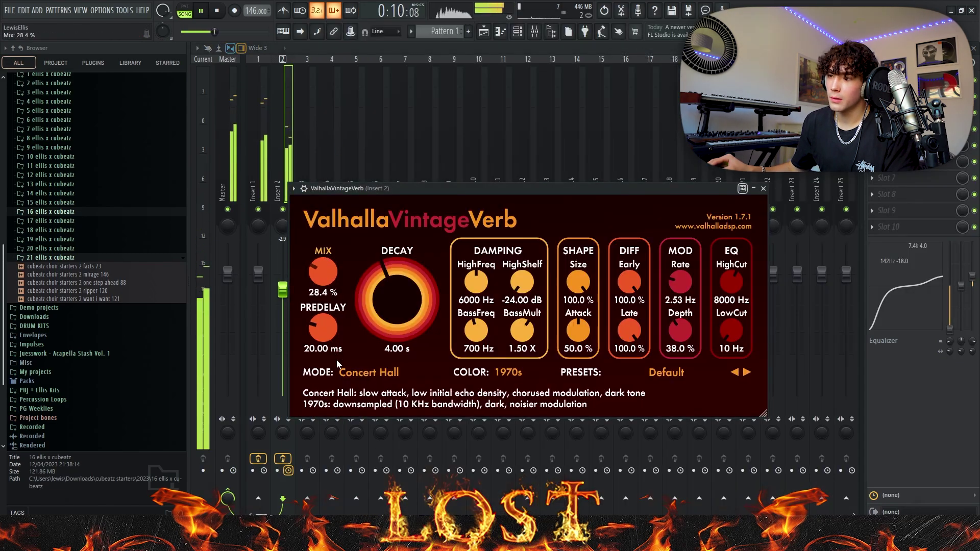
pyautogui.moveTo(325, 329); pyautogui.dragTo(335, 397)
pyautogui.moveTo(411, 300); pyautogui.dragTo(420, 324)
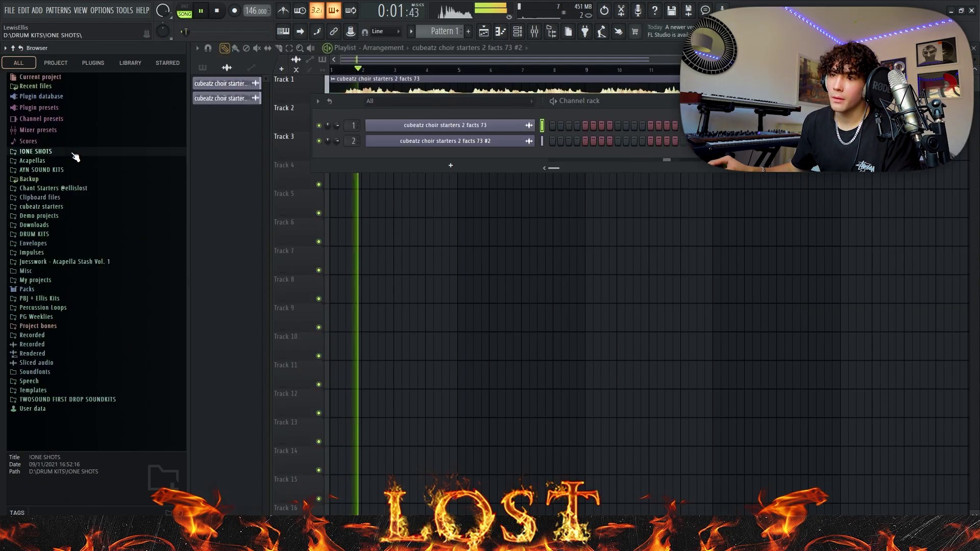
# Step: Add the CS-80 V3 instrument from the VST3 plugins as a new channel
pyautogui.click(76, 155)
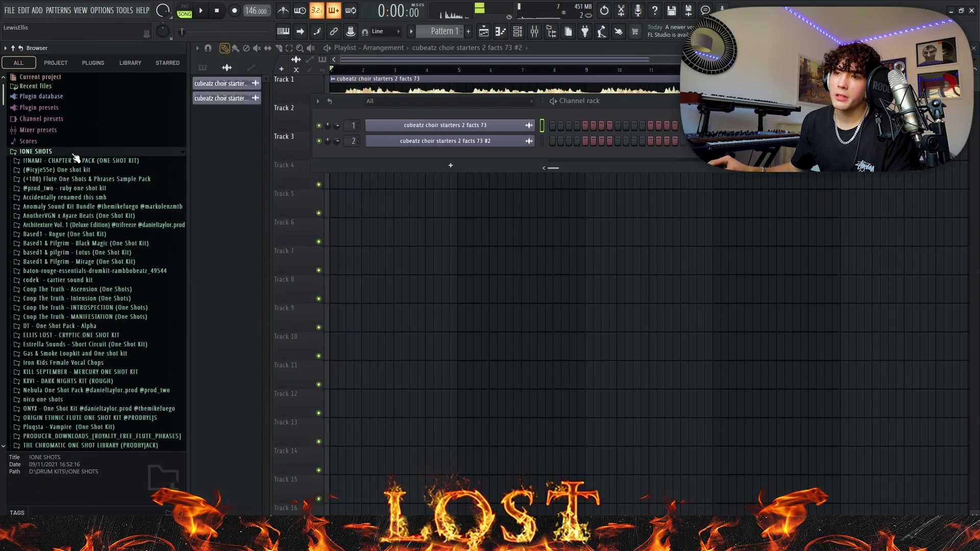
pyautogui.click(76, 156)
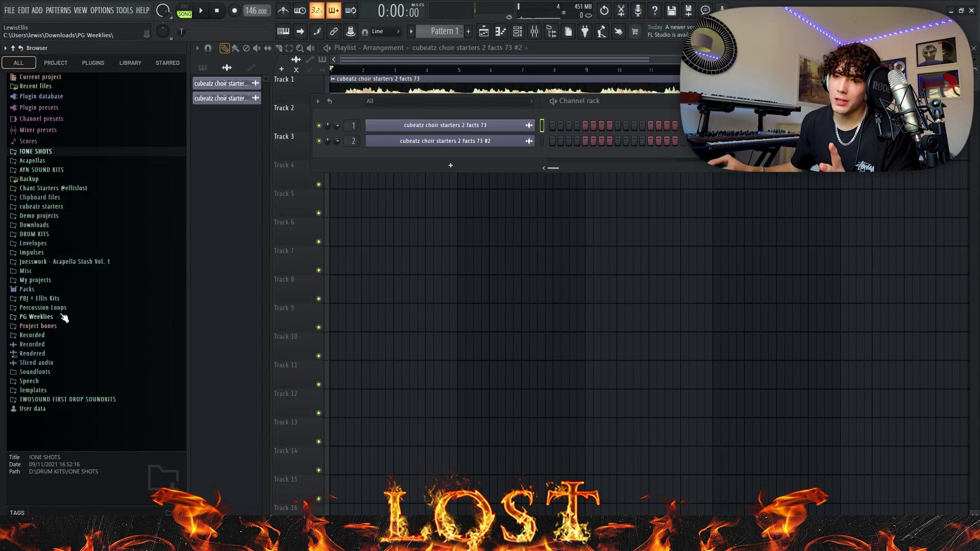
pyautogui.moveTo(42, 228); pyautogui.dragTo(510, 162)
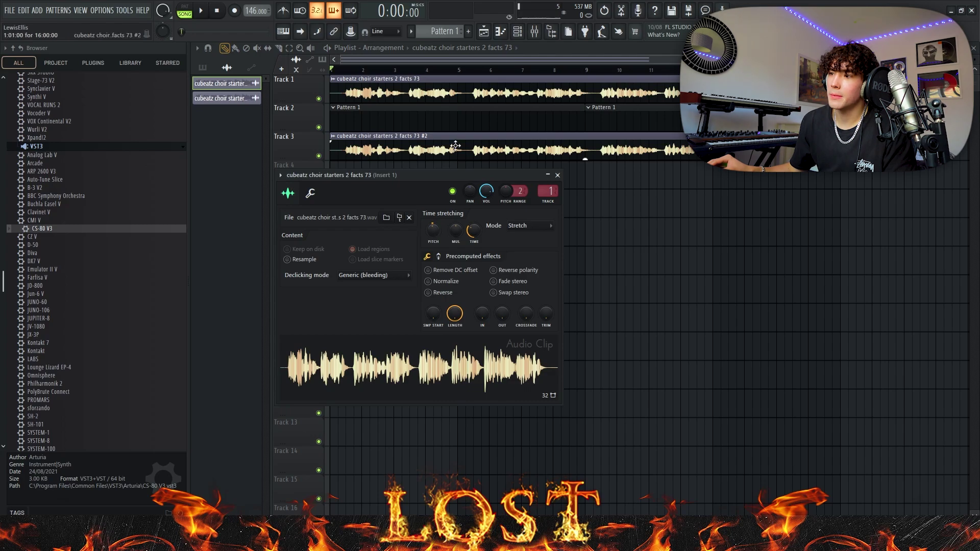
# Step: Check the channel settings of the second choir clip on Track 3
pyautogui.doubleClick(455, 146)
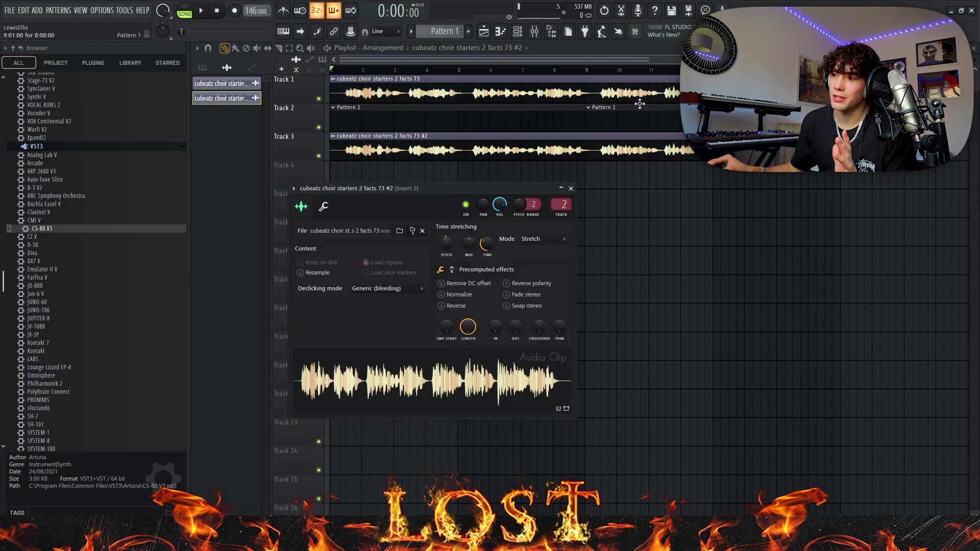
pyautogui.press('Escape')
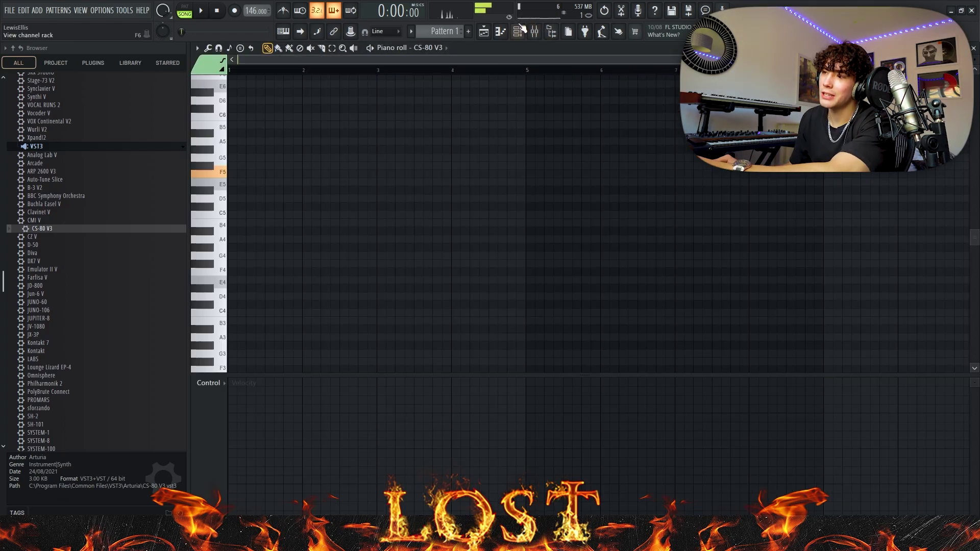
pyautogui.press('F6')
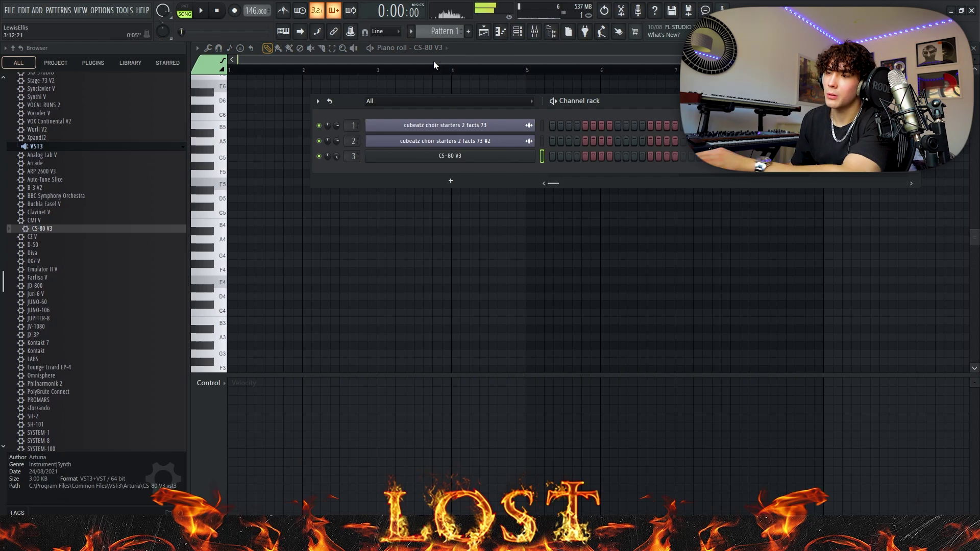
# Step: Enter a four-bar F#6 note for CS-80 V3 and set the scale highlighting root note to F#
pyautogui.click(431, 48)
pyautogui.press('space')
pyautogui.click(197, 47)
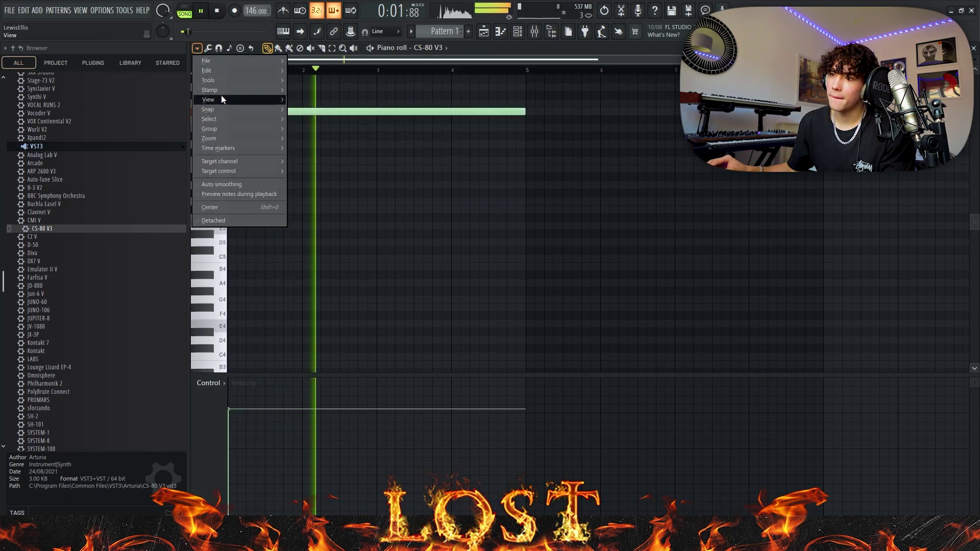
pyautogui.moveTo(219, 100)
pyautogui.moveTo(330, 250)
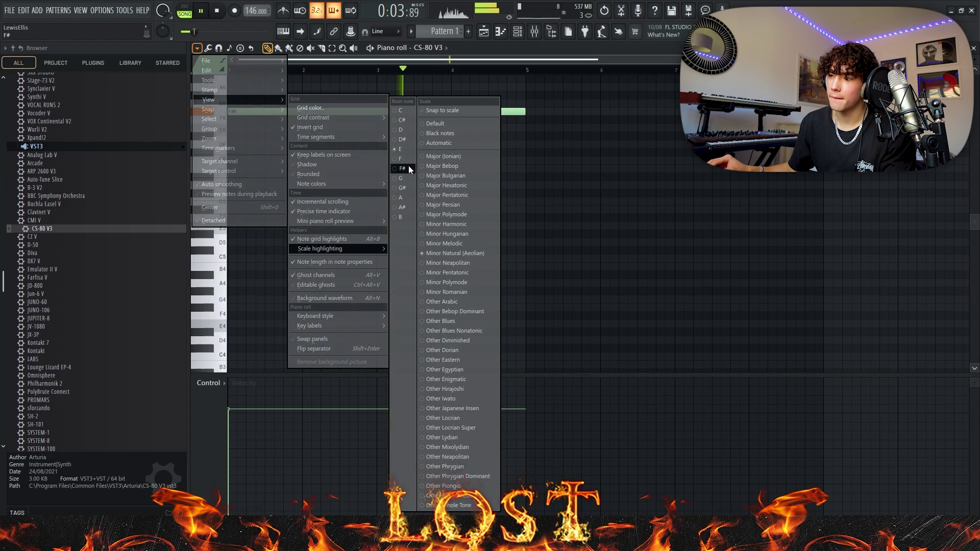
pyautogui.click(408, 170)
# Step: Duplicate the four-bar F#6 note into bars 5 to 8 and remove the stray note below it
pyautogui.scroll(1, 576, 158)
pyautogui.hotkey('ctrl', 'b')
pyautogui.scroll(-1, 478, 152)
pyautogui.moveTo(511, 177); pyautogui.dragTo(544, 193)
pyautogui.rightClick(543, 194)
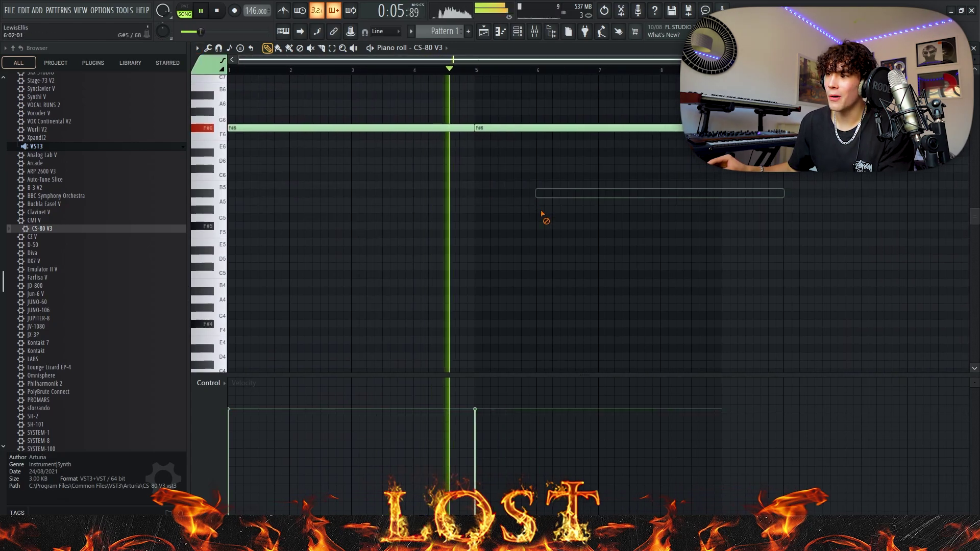
# Step: Arm mixer insert 3 for disk recording and record the CS-80 V3 part as an audio clip
pyautogui.press('F9')
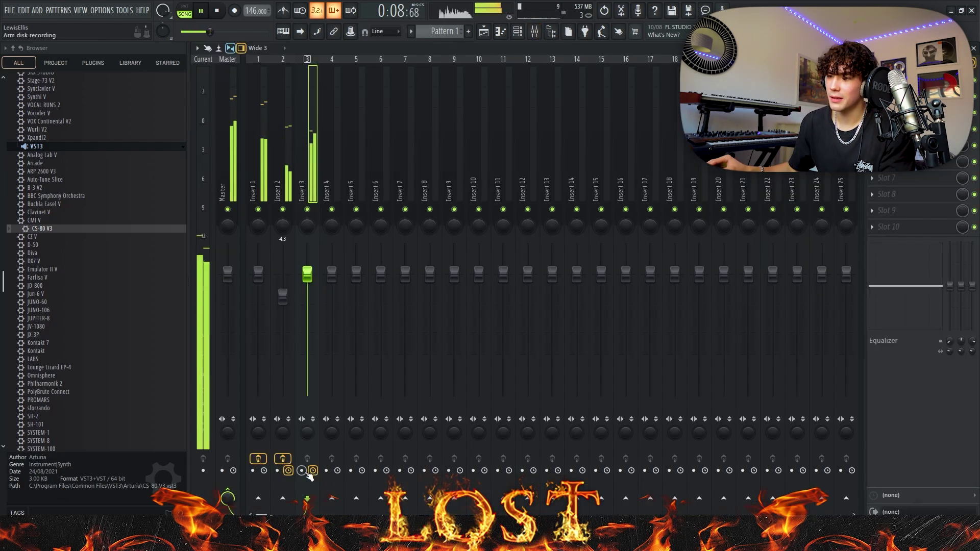
pyautogui.click(302, 470)
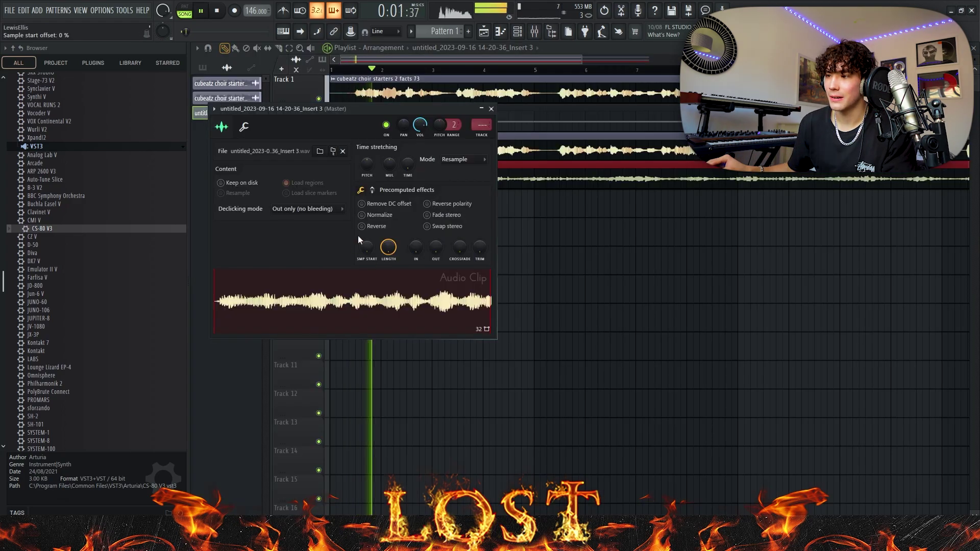
# Step: Reverse the recorded Insert 3 clip, with Generic (bleeding) declicking, and choose its time-stretching mode
pyautogui.click(358, 226)
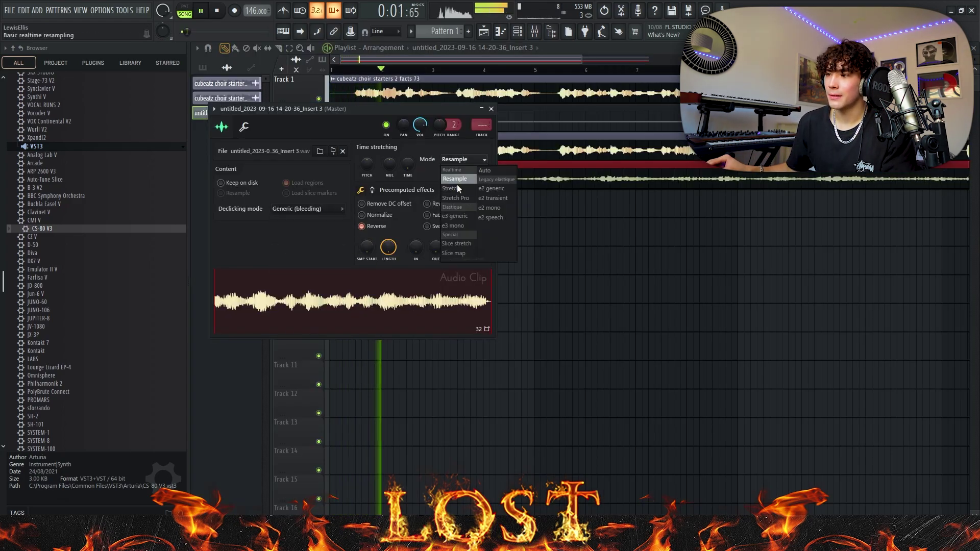
pyautogui.click(459, 198)
pyautogui.click(462, 160)
pyautogui.click(461, 180)
pyautogui.moveTo(585, 243); pyautogui.dragTo(586, 276)
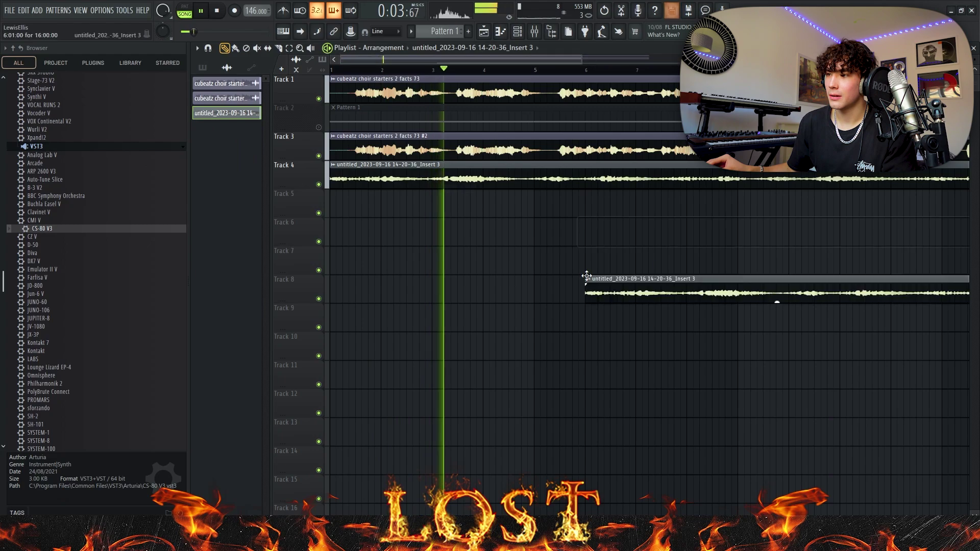
pyautogui.rightClick(586, 277)
pyautogui.click(280, 48)
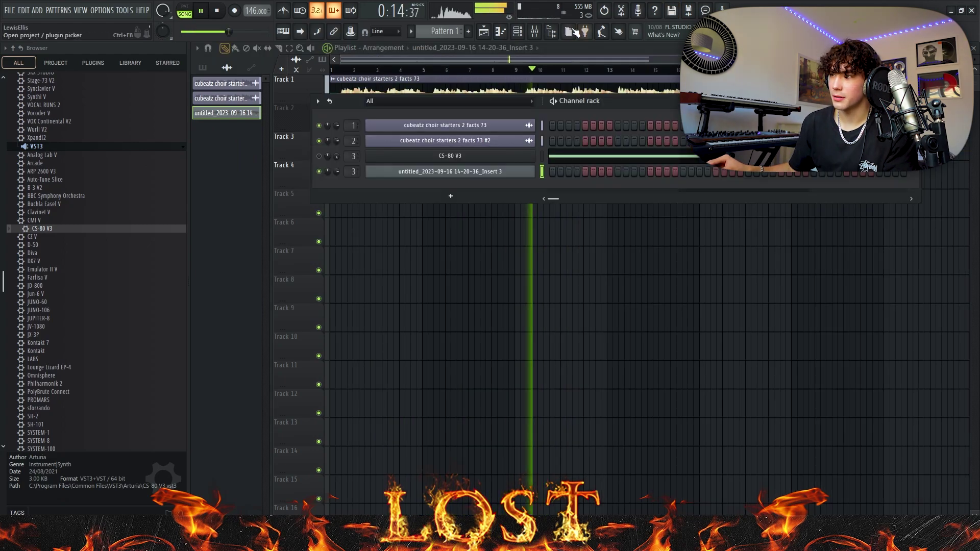
# Step: Open the plugin choices for the first effect slot of mixer insert 3
pyautogui.click(534, 31)
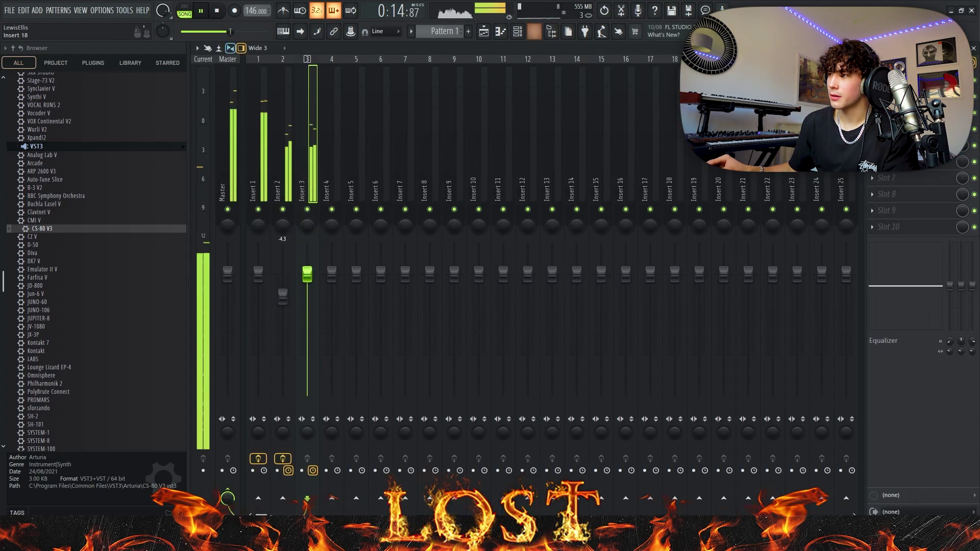
pyautogui.click(872, 80)
pyautogui.moveTo(880, 93)
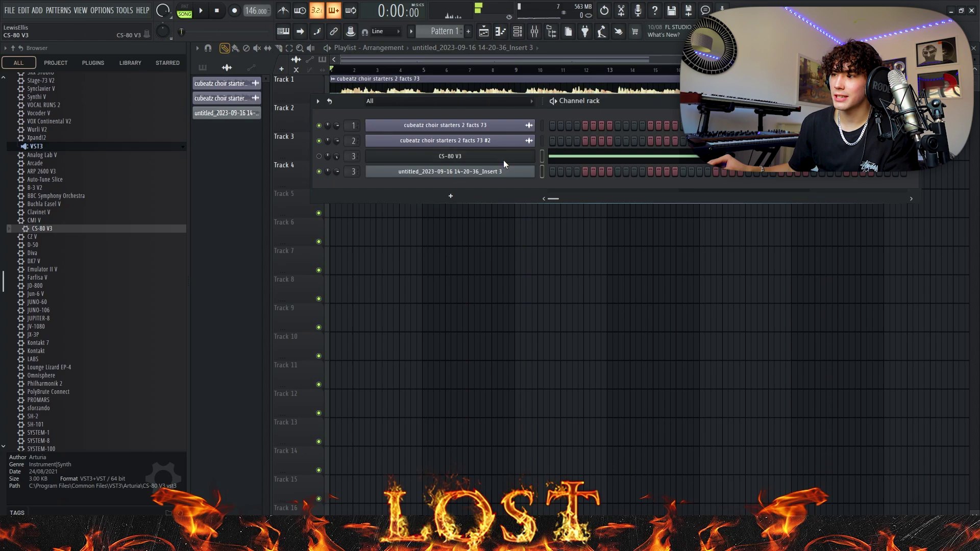
# Step: Clone the CS-80 V3 channel and open the clone's piano roll
pyautogui.rightClick(534, 154)
pyautogui.click(570, 254)
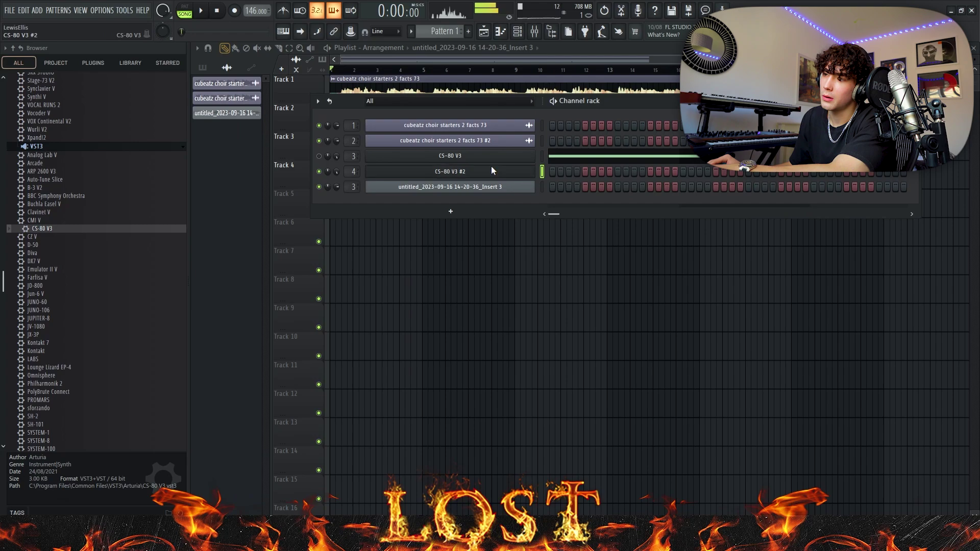
pyautogui.rightClick(492, 170)
pyautogui.click(552, 165)
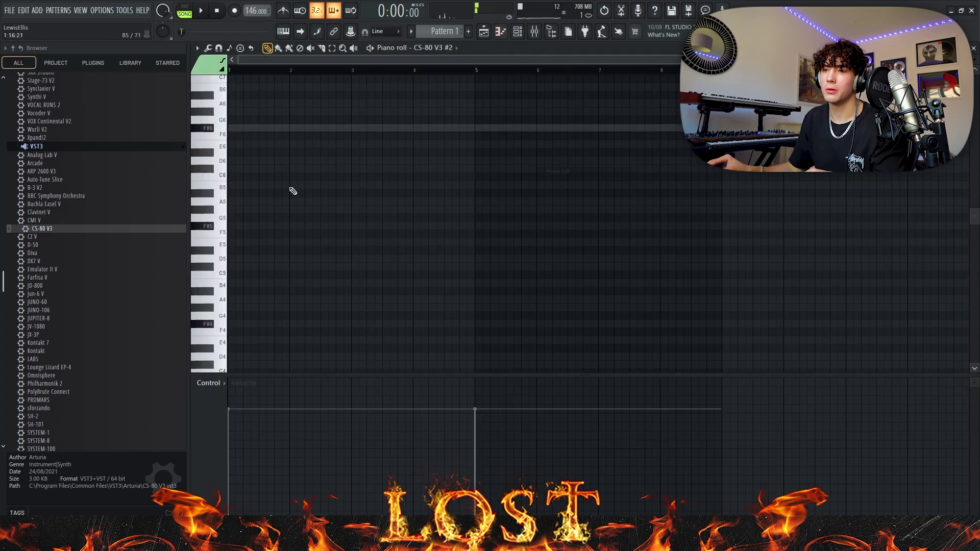
# Step: Enter a four-bar F#6 note and add a C#7 note above it from bar 1 beat 2 to the start of bar 3
pyautogui.press('space')
pyautogui.click(257, 163)
pyautogui.rightClick(305, 164)
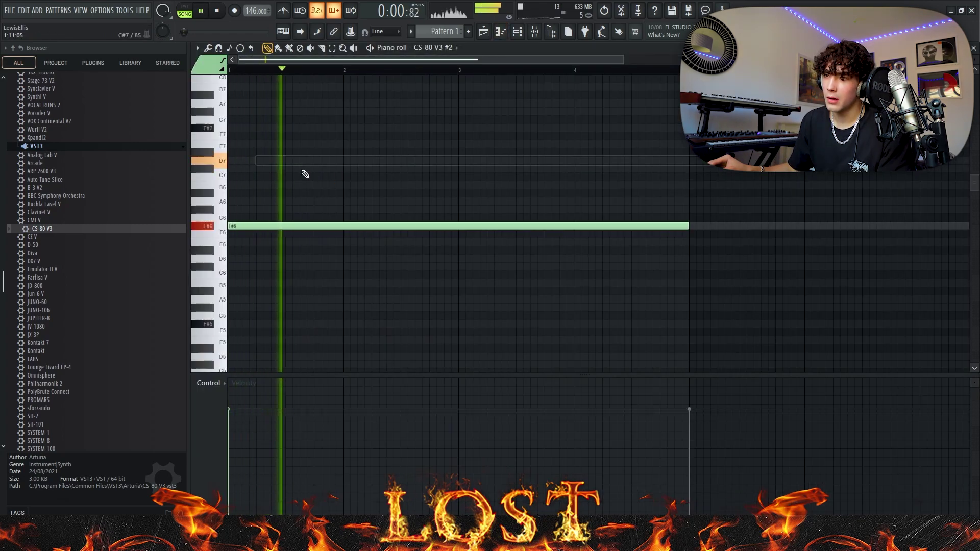
pyautogui.press('space')
pyautogui.click(258, 169)
pyautogui.press('space')
pyautogui.moveTo(716, 169); pyautogui.dragTo(459, 170)
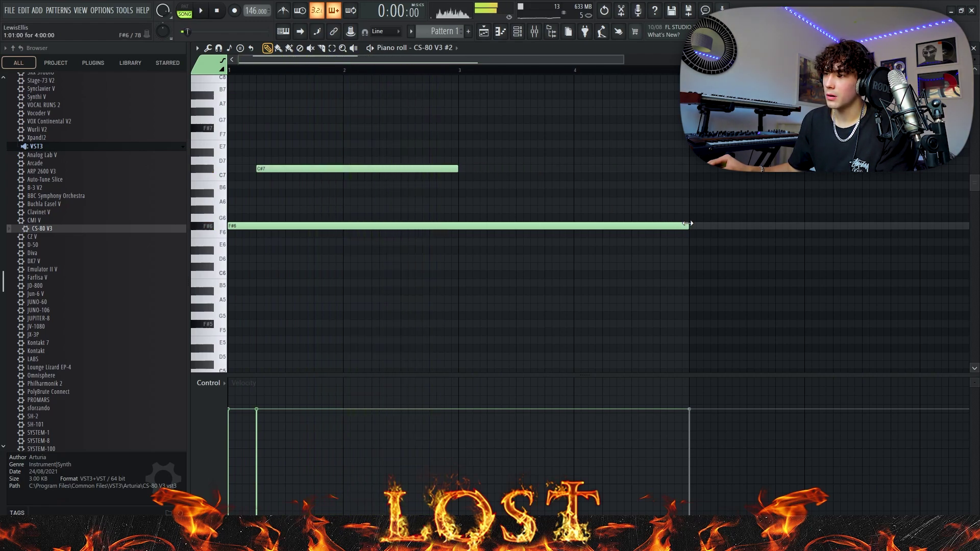
# Step: Duplicate the C#7 note to bar 3 beat 2 and delete the extra F#6 copy
pyautogui.moveTo(688, 225)
pyautogui.mouseDown()
pyautogui.moveTo(459, 225)
pyautogui.moveTo(723, 226)
pyautogui.moveTo(689, 226)
pyautogui.mouseUp()
pyautogui.hotkey('ctrl', 'b')
pyautogui.rightClick(489, 226)
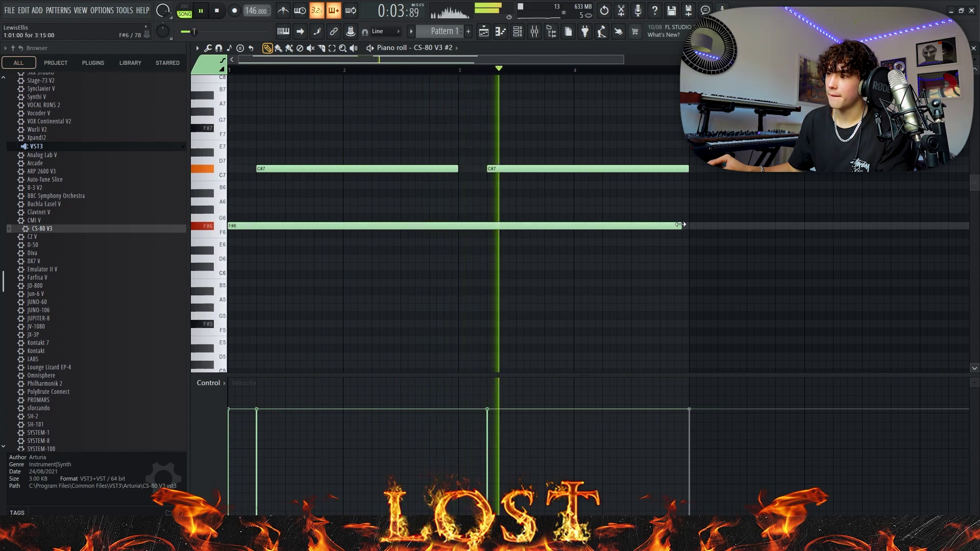
# Step: Duplicate the four-bar phrase into bars 5 to 8 and raise its last C#7 note to D7
pyautogui.hotkey('ctrl', 'a')
pyautogui.hotkey('ctrl', 'b')
pyautogui.moveTo(755, 167); pyautogui.dragTo(612, 175)
pyautogui.hotkey('ctrl', 'd')
pyautogui.scroll(-3, 605, 176)
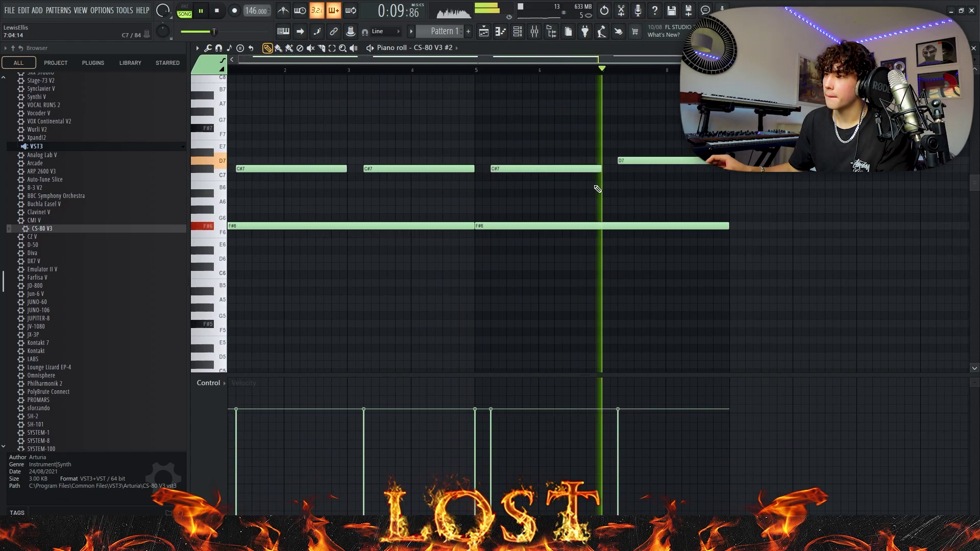
# Step: Randomize the velocity levels of the notes and stop playback
pyautogui.hotkey('alt', 'r')
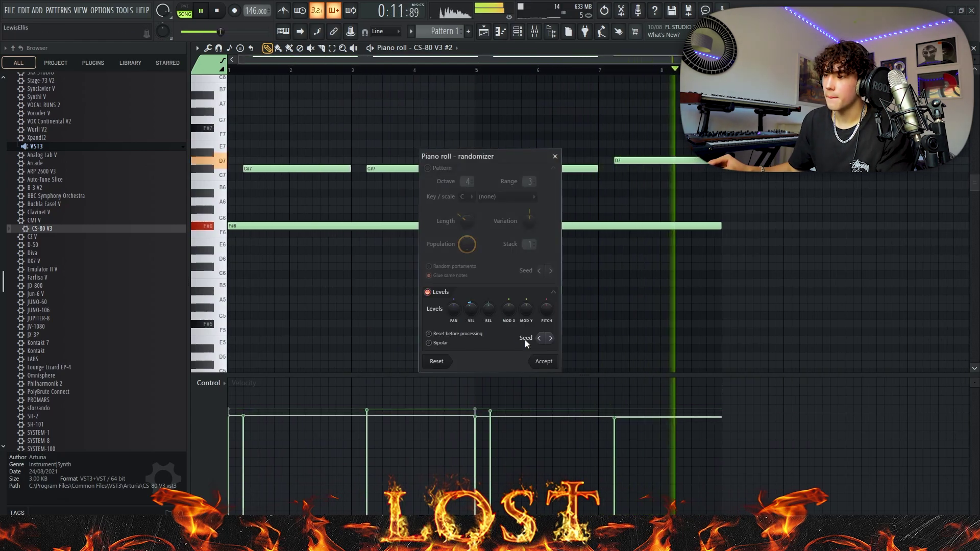
pyautogui.click(542, 362)
pyautogui.press('space')
# Step: Arm mixer insert 4 for disk recording and record the cloned CS-80 V3 part as an audio clip
pyautogui.press('F9')
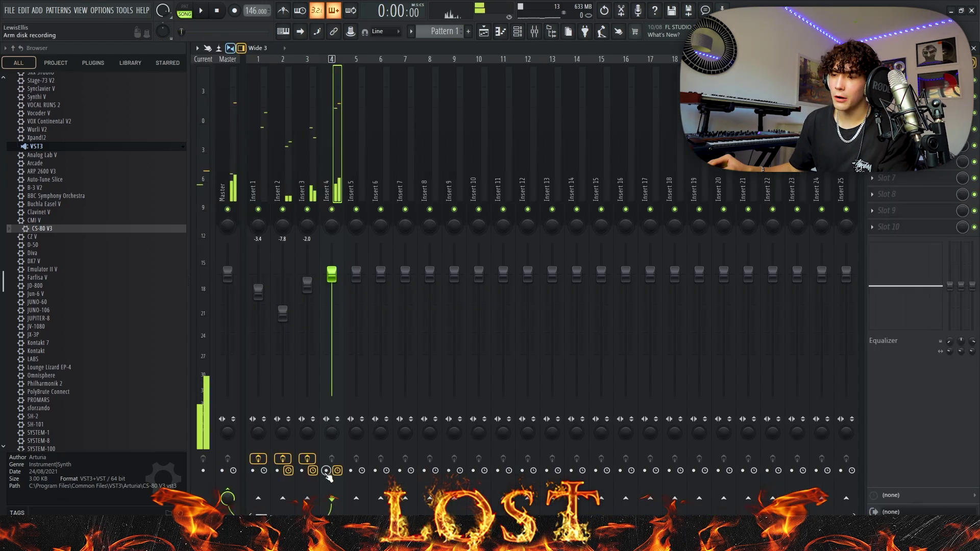
pyautogui.click(327, 472)
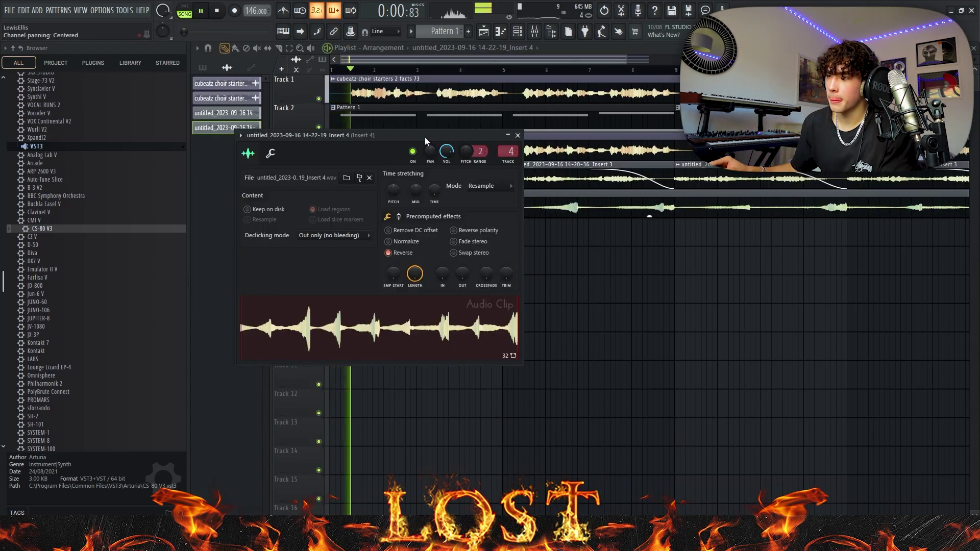
# Step: Set the time-stretching mode of the recorded Insert 4 clip to Stretch
pyautogui.click(718, 229)
pyautogui.click(733, 255)
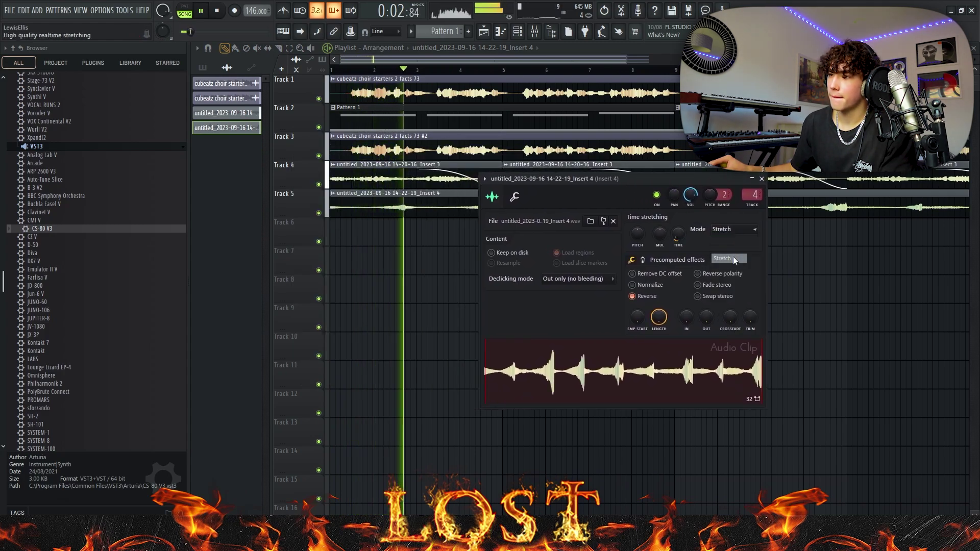
pyautogui.moveTo(613, 176); pyautogui.dragTo(709, 172)
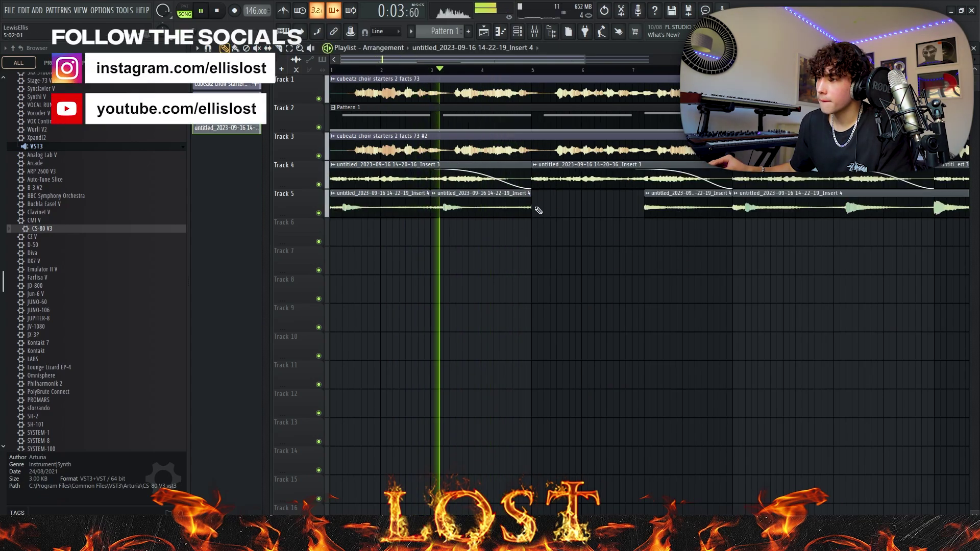
# Step: Place an Insert 4 clip in the Track 5 gap at bar 5 beat 2 and set its declicking mode to Generic (bleeding)
pyautogui.click(566, 205)
pyautogui.scroll(-4, 704, 228)
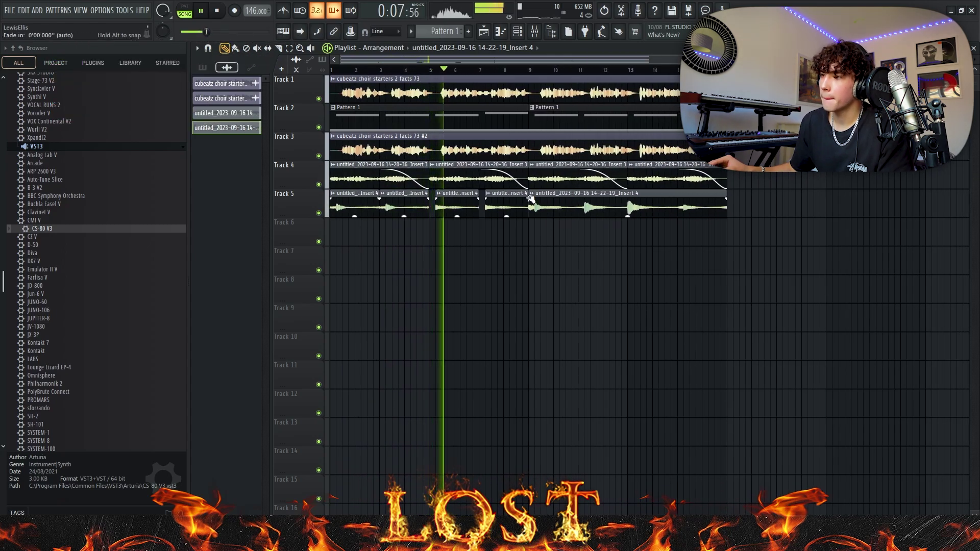
pyautogui.doubleClick(447, 207)
pyautogui.click(697, 276)
pyautogui.click(673, 316)
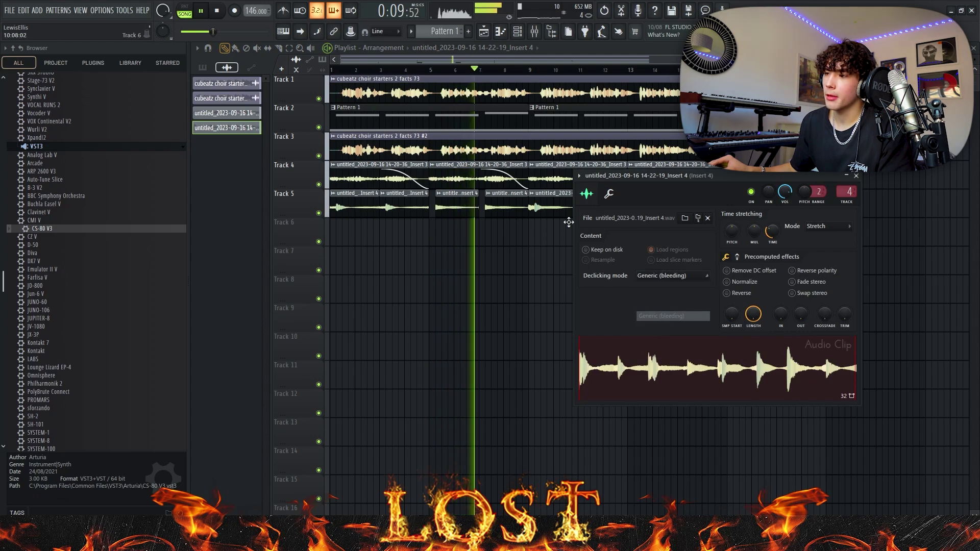
# Step: Make the Insert 4 clip at bar 9 of Track 5 unique and move it to the start of Track 6
pyautogui.click(540, 207)
pyautogui.click(532, 194)
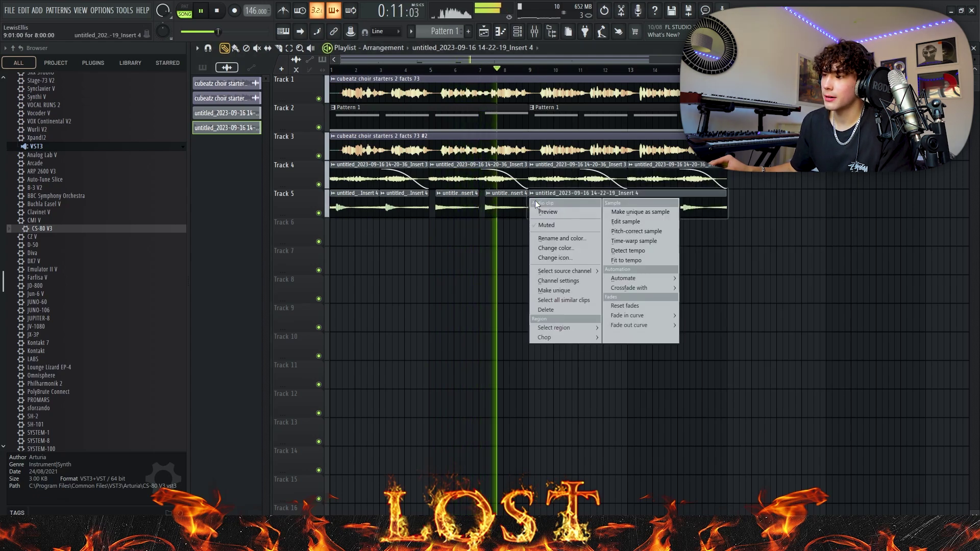
pyautogui.click(573, 291)
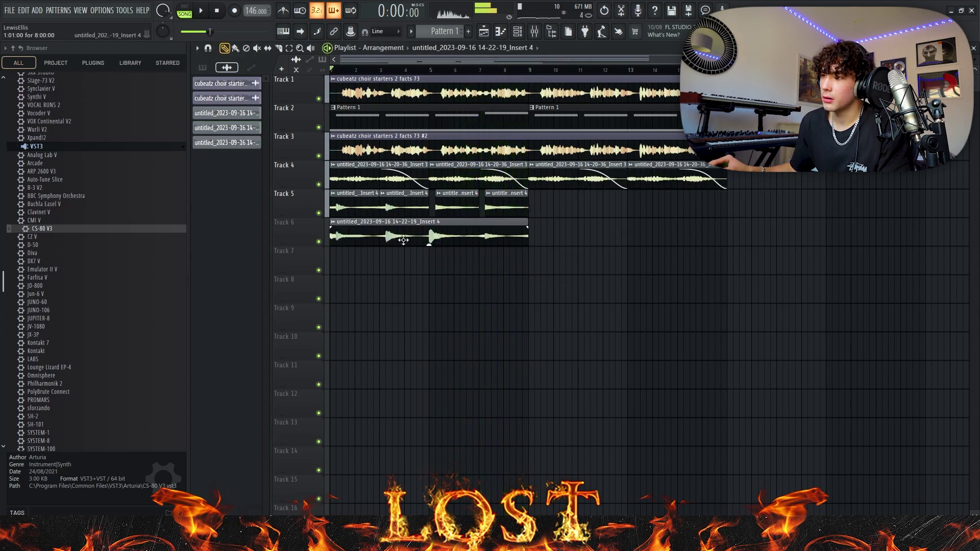
# Step: Reverse the unique clip on Track 6 and shape it into a two-bar clip at bar 1 with a full-length fade-in
pyautogui.scroll(4, 402, 238)
pyautogui.moveTo(440, 223); pyautogui.dragTo(460, 226)
pyautogui.scroll(-5, 402, 244)
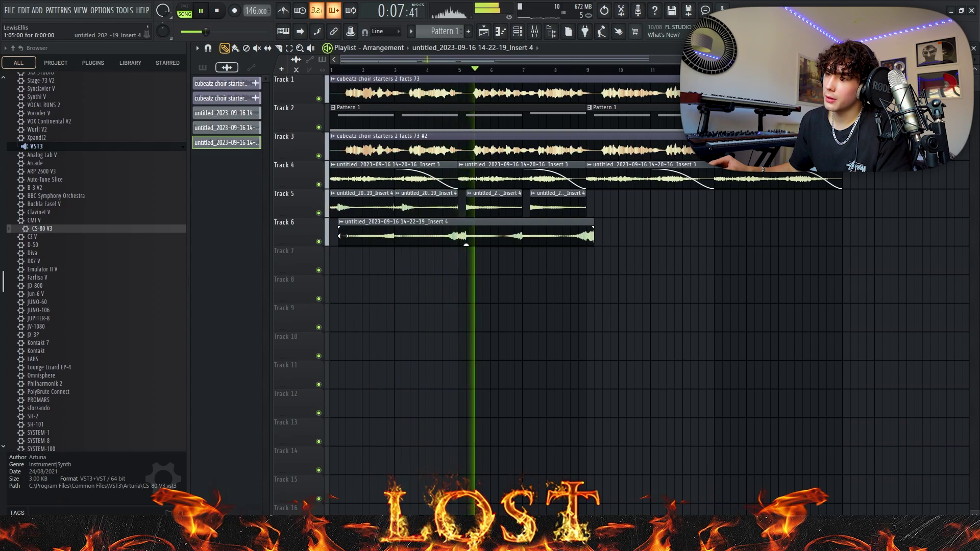
pyautogui.moveTo(343, 237); pyautogui.dragTo(466, 256)
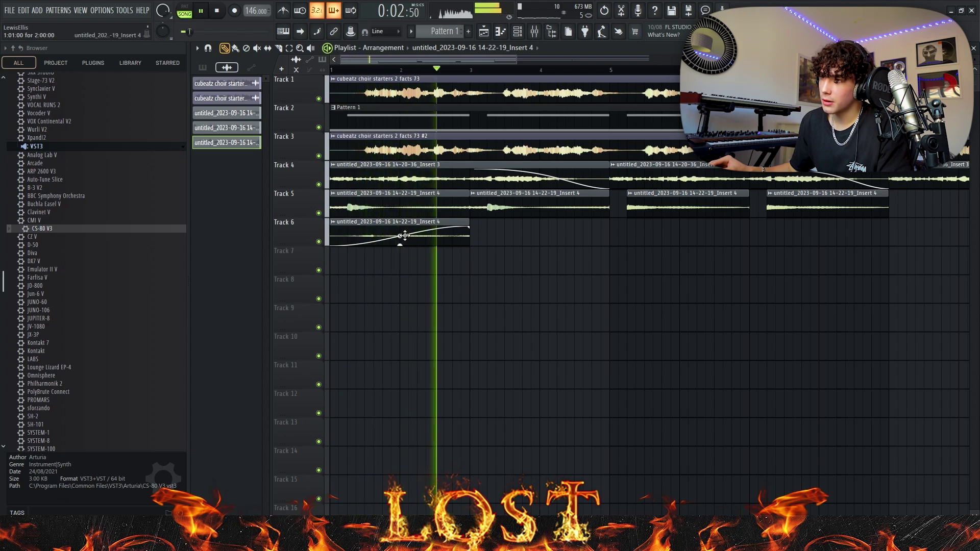
# Step: Place copies of the faded clip on Track 6 at bars 3 and 5, undoing the stray clip fade edit
pyautogui.click(475, 236)
pyautogui.click(617, 230)
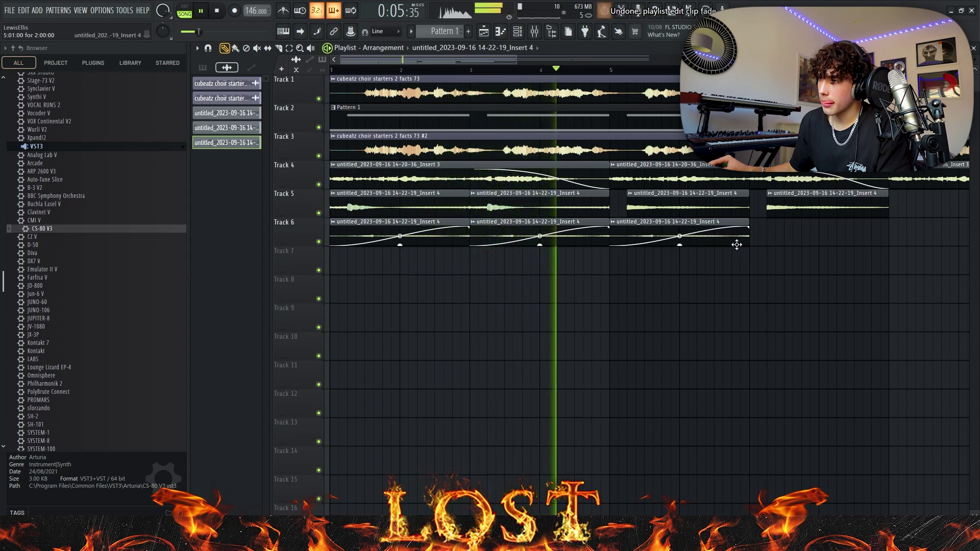
pyautogui.hotkey('ctrl', 'z')
# Step: Try to extend the Track 6 clip at bar 5 to four bars
pyautogui.moveTo(749, 237); pyautogui.dragTo(888, 237)
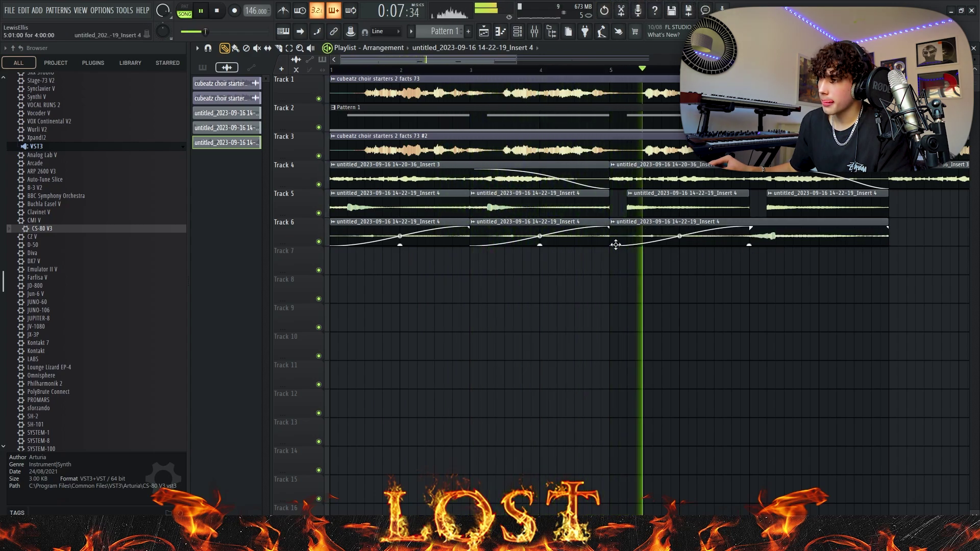
pyautogui.moveTo(615, 245); pyautogui.dragTo(644, 236)
pyautogui.press('space')
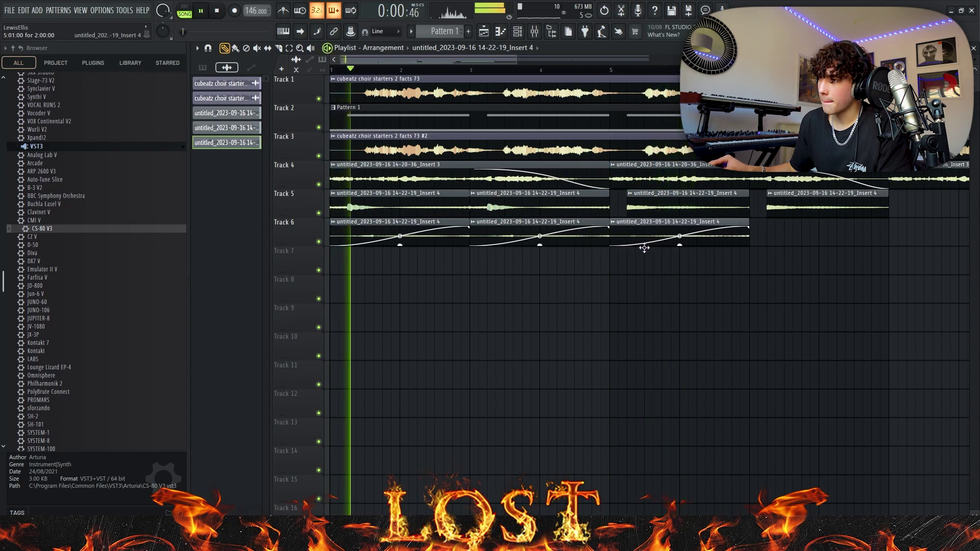
# Step: Mute Tracks 1 and 3 and place another copy of the faded clip at bar 7 on Track 6
pyautogui.click(319, 99)
pyautogui.click(318, 156)
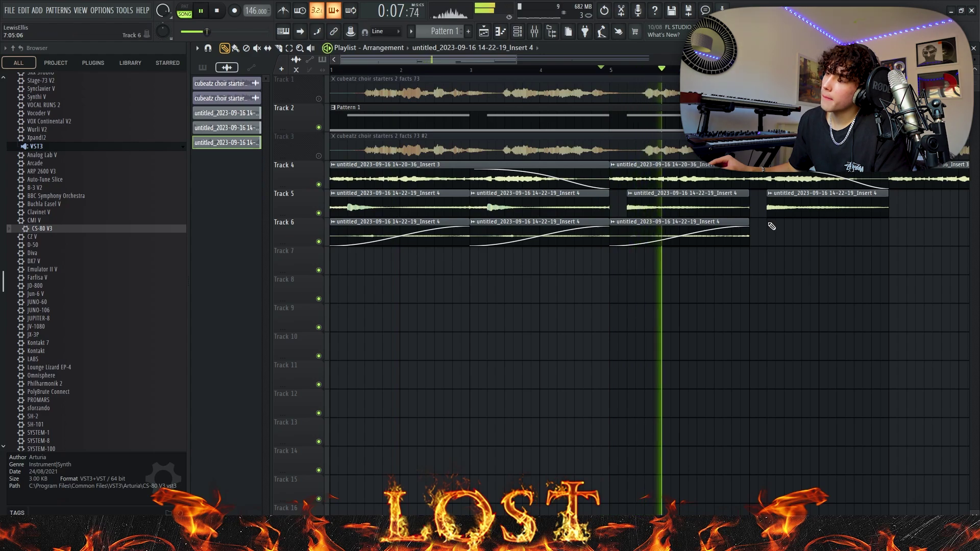
pyautogui.click(759, 236)
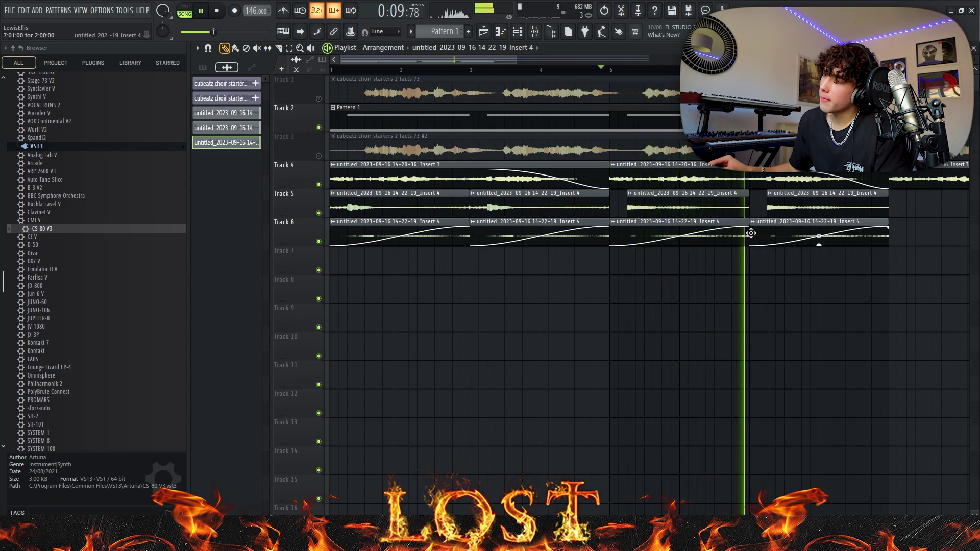
pyautogui.keyDown('ctrl'); pyautogui.scroll(-5, 748, 228); pyautogui.keyUp('ctrl')
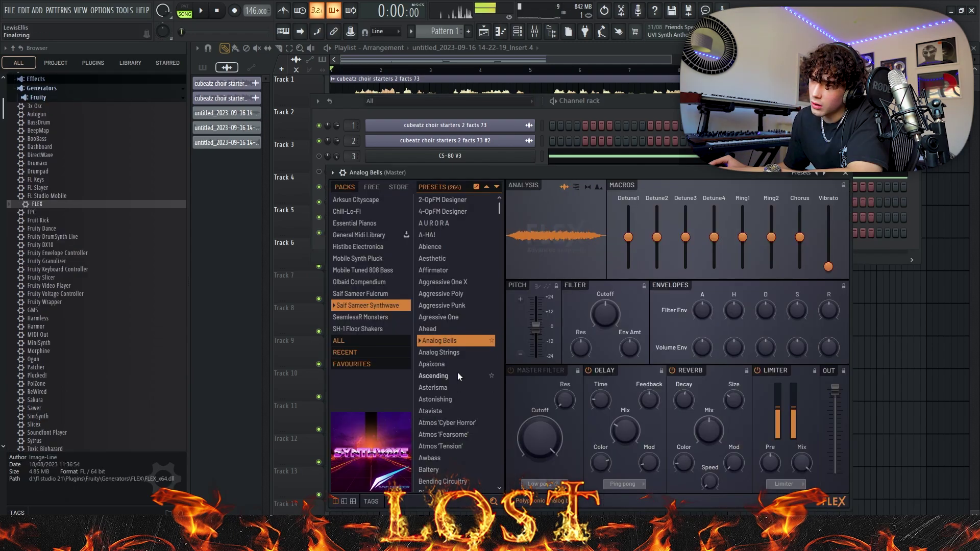
# Step: Audition the Ascending preset in FLEX and load Apaixona instead
pyautogui.click(457, 376)
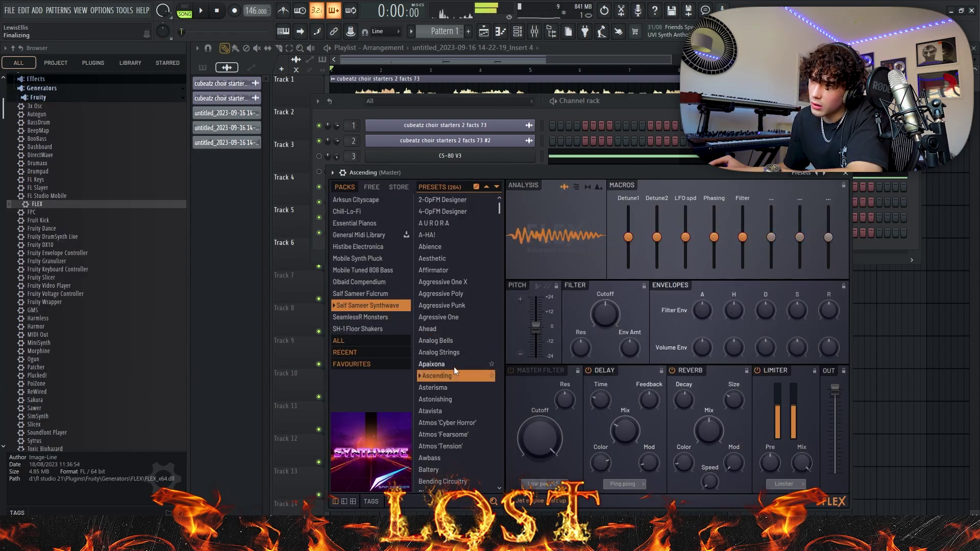
pyautogui.click(454, 364)
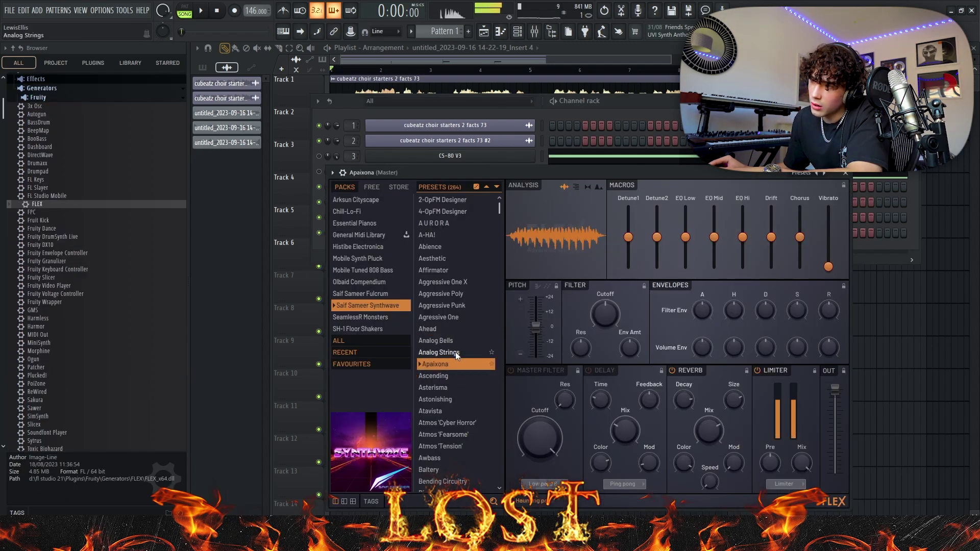
pyautogui.click(633, 116)
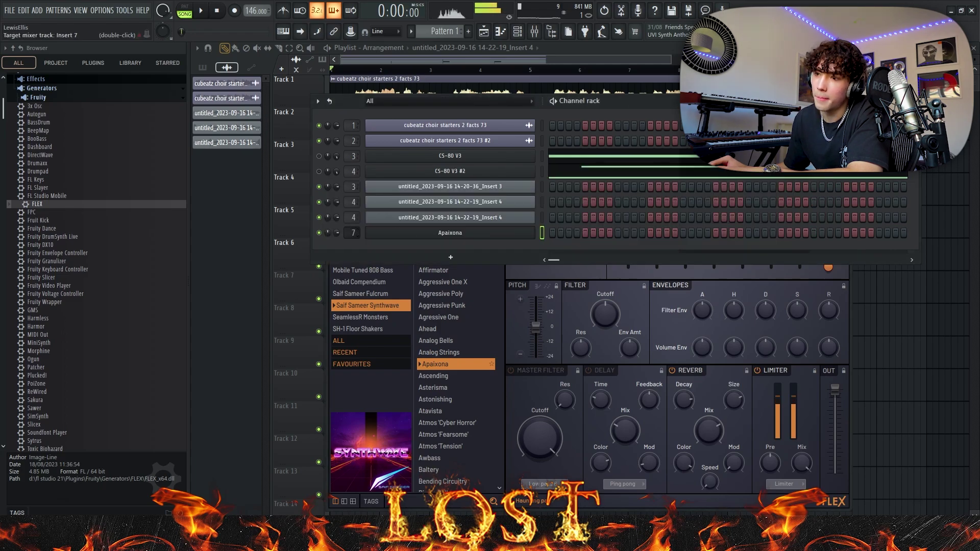
# Step: Route the Apaixona channel to mixer track 5 and lower its channel volume to about 41% during playback
pyautogui.press('space')
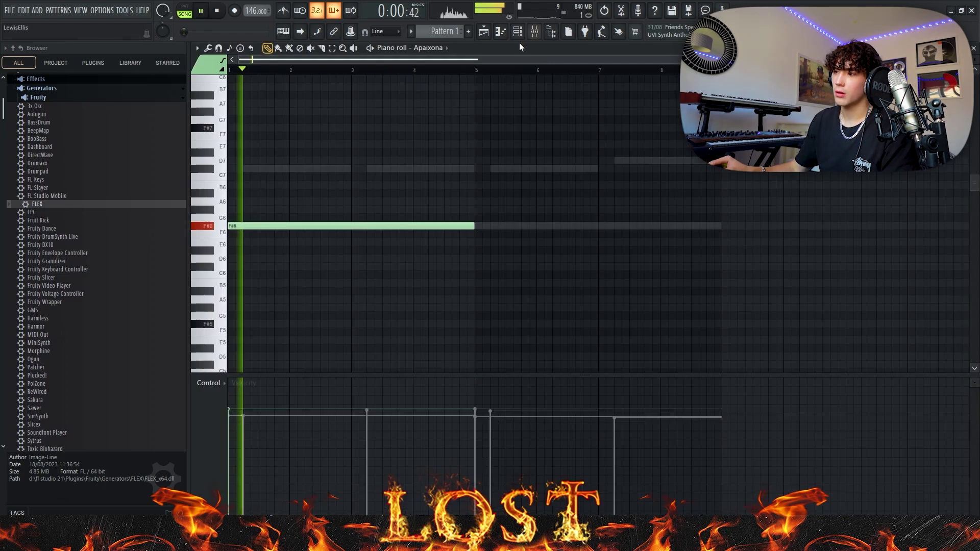
pyautogui.click(518, 32)
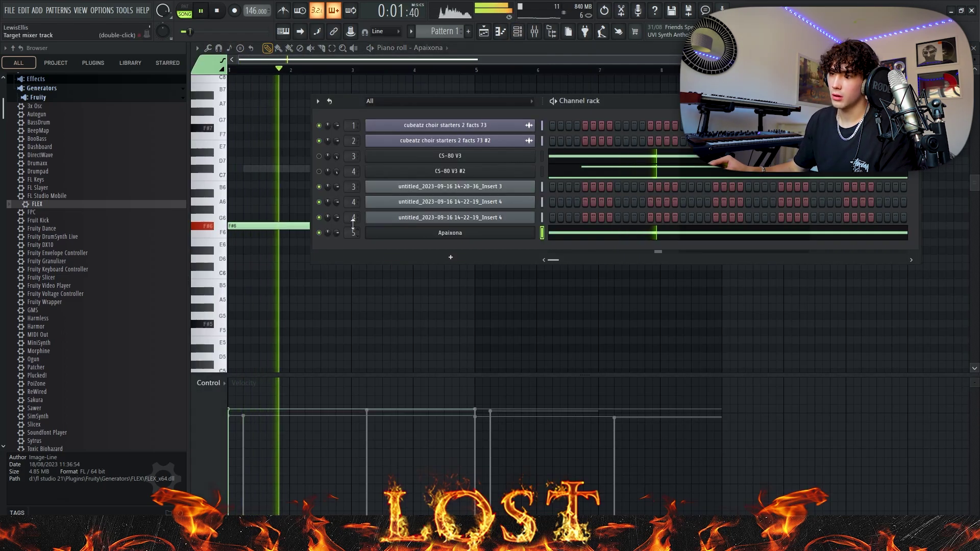
pyautogui.moveTo(336, 232); pyautogui.dragTo(337, 256)
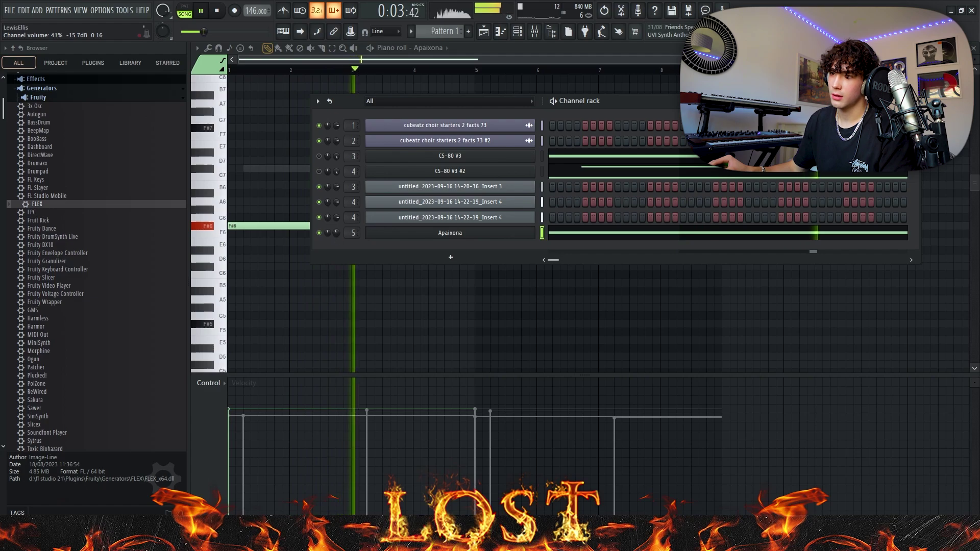
# Step: Duplicate the four-bar F#6 note to bar 5 in the Apaixona part and randomize the note levels
pyautogui.click(486, 52)
pyautogui.moveTo(561, 124); pyautogui.dragTo(228, 278)
pyautogui.hotkey('ctrl', 'b')
pyautogui.keyDown('ctrl'); pyautogui.click(481, 220); pyautogui.keyUp('ctrl')
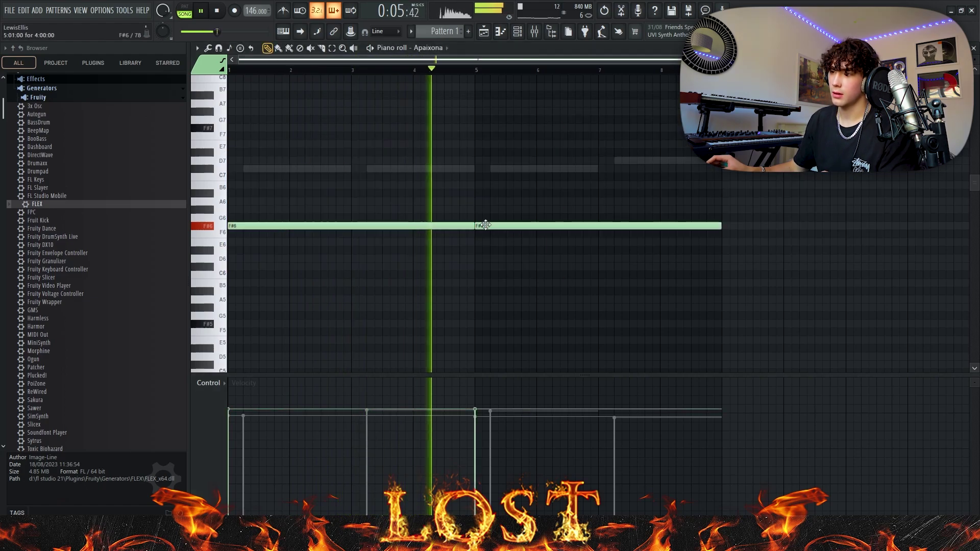
pyautogui.hotkey('alt', 'r')
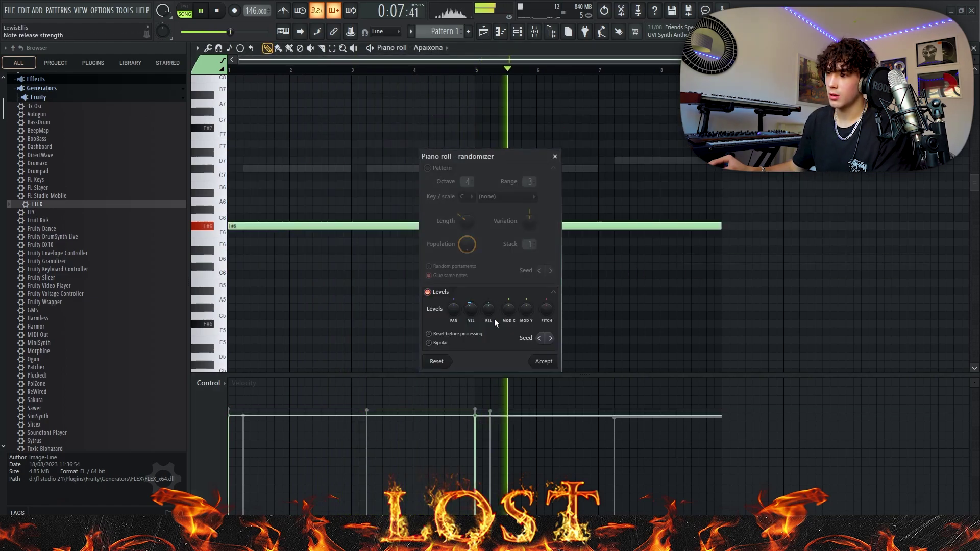
pyautogui.click(543, 362)
# Step: Lower the Apaixona channel's volume to 36% and clone the channel
pyautogui.press('F6')
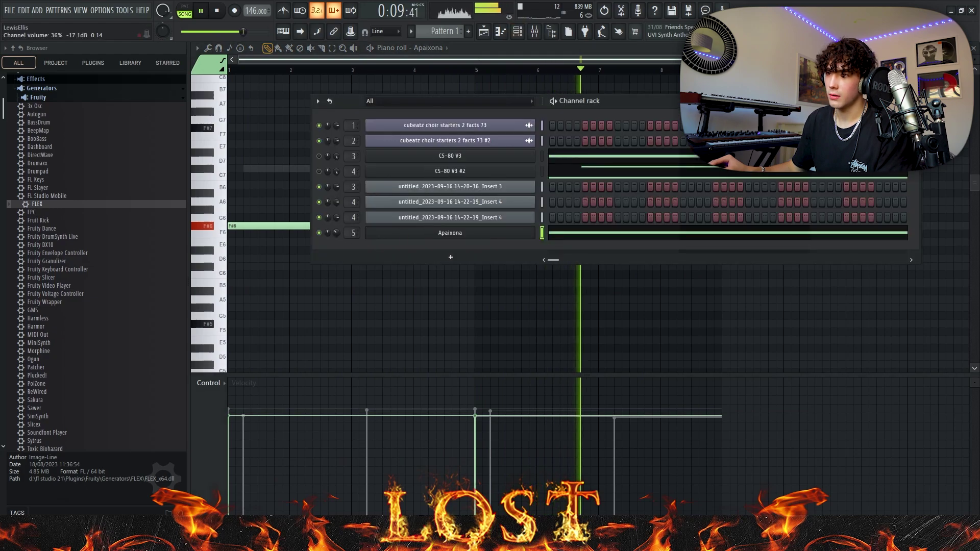
pyautogui.rightClick(533, 231)
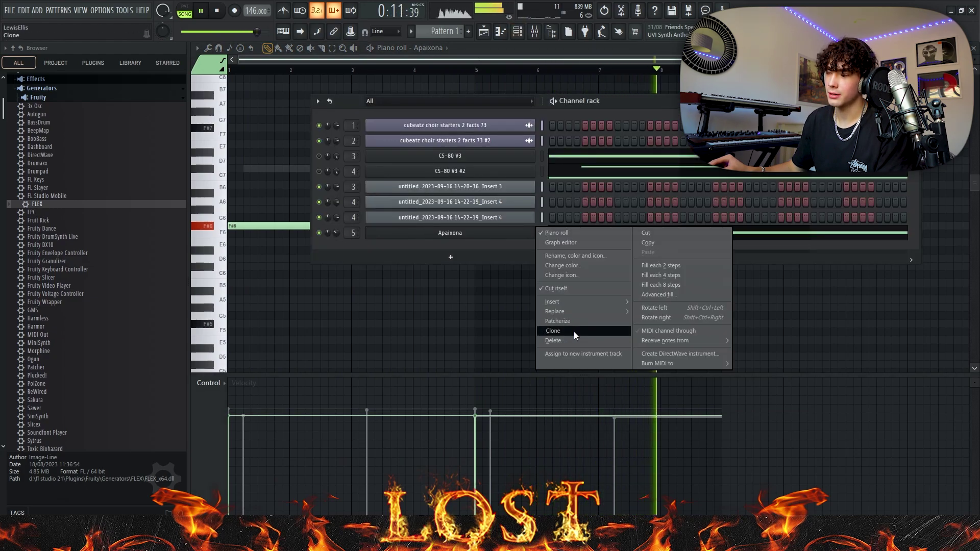
pyautogui.click(574, 334)
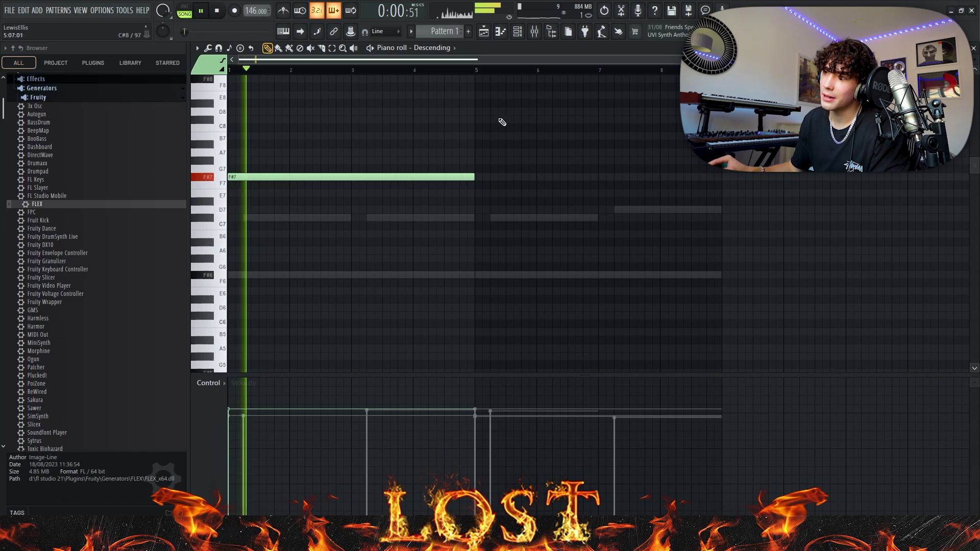
# Step: Add a second four-bar F#7 note at bar 5 in the Descending part and open the note randomizer
pyautogui.press('F6')
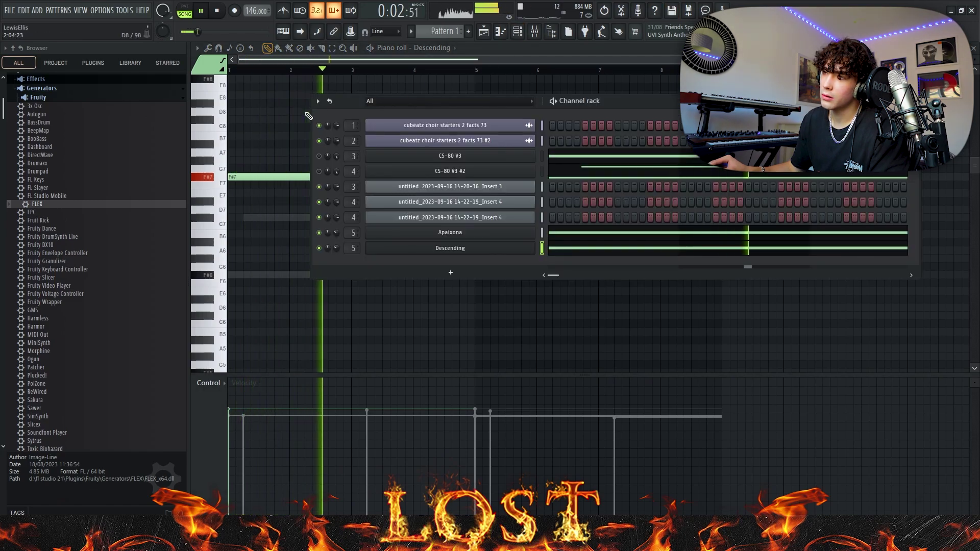
pyautogui.click(293, 176)
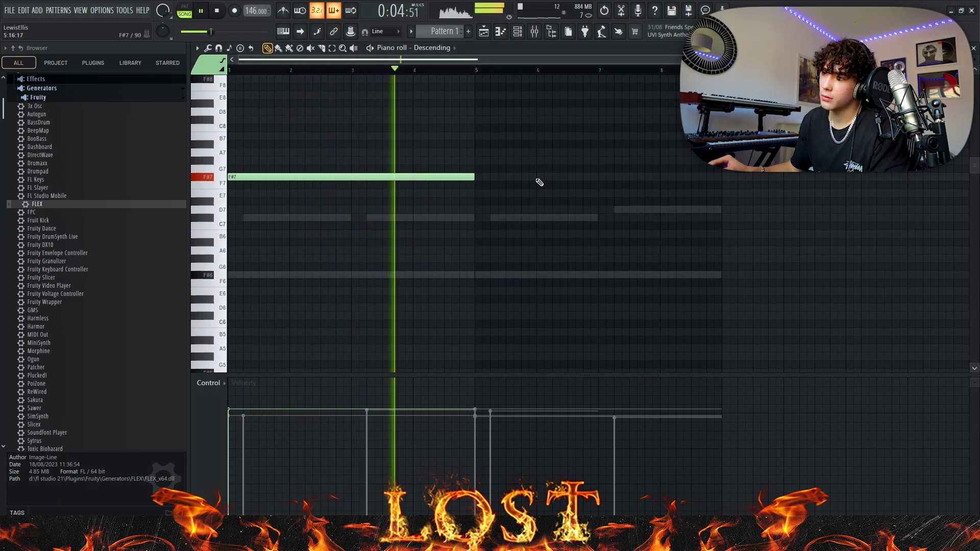
pyautogui.moveTo(495, 177); pyautogui.dragTo(510, 200)
pyautogui.rightClick(510, 199)
pyautogui.hotkey('alt', 'r')
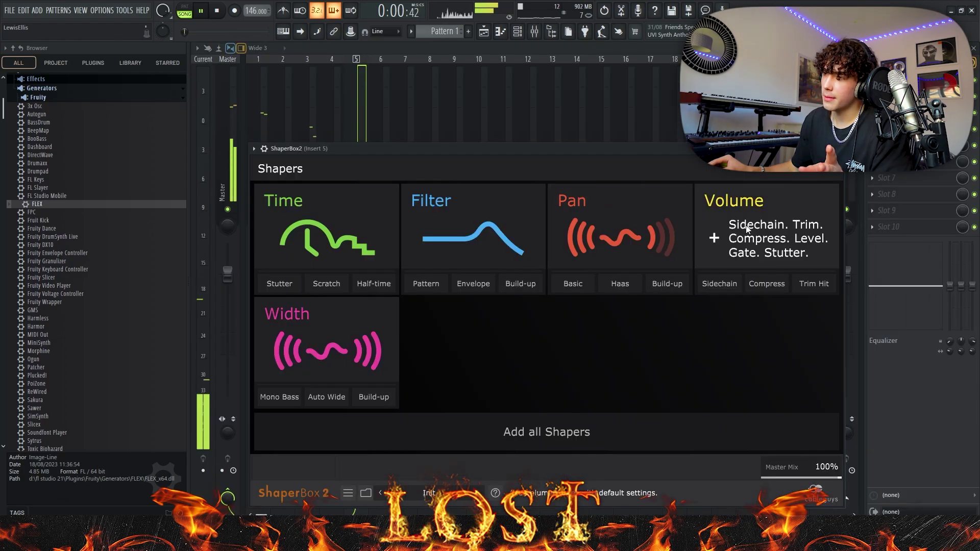
# Step: Add a Volume shaper in ShaperBox 2 on Insert 5 with a falling Trimming shape and an LFO length of 4 Bars
pyautogui.click(711, 185)
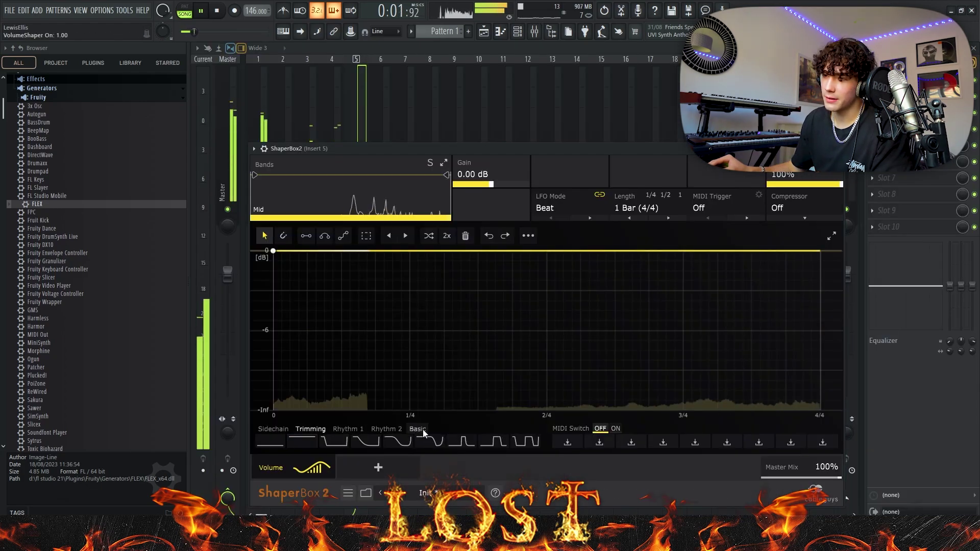
pyautogui.click(424, 442)
pyautogui.click(638, 207)
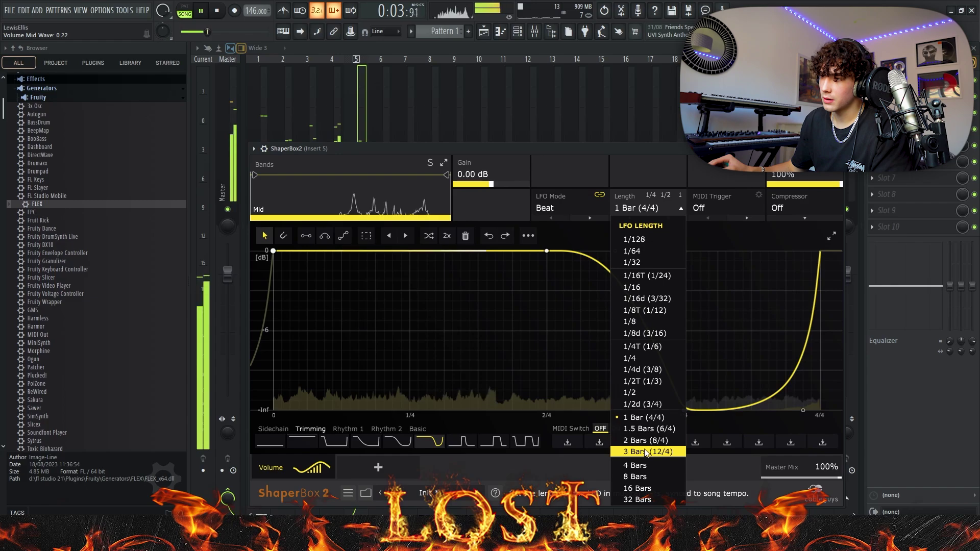
pyautogui.click(638, 466)
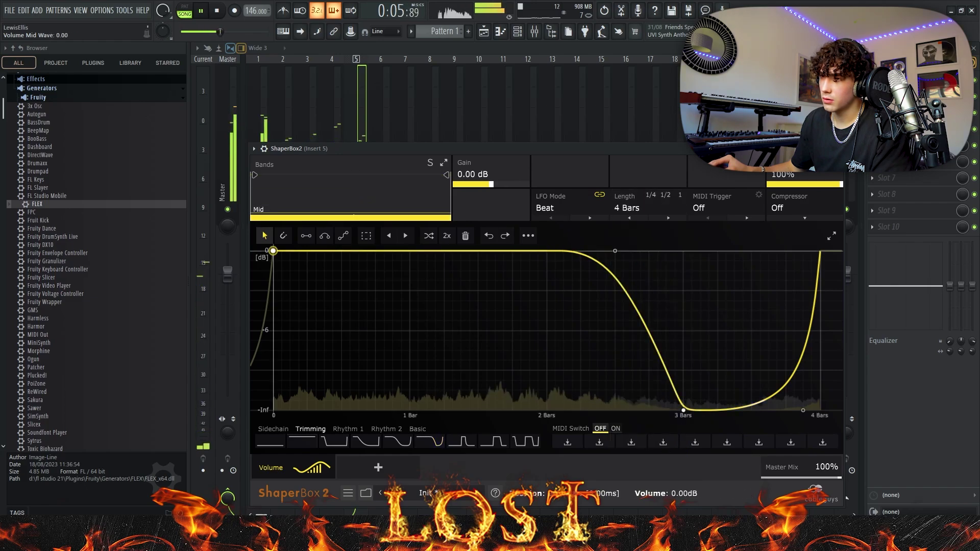
# Step: Reshape the volume curve into a gradual fade from 0 dB at the start to silence just before 4 bars
pyautogui.moveTo(547, 251); pyautogui.dragTo(273, 251)
pyautogui.moveTo(619, 258); pyautogui.dragTo(652, 354)
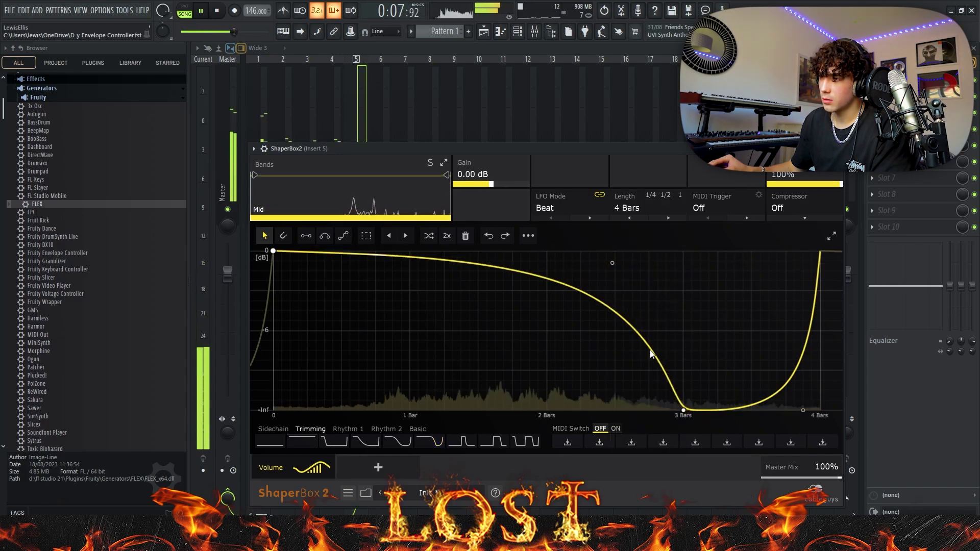
pyautogui.moveTo(683, 410); pyautogui.dragTo(779, 410)
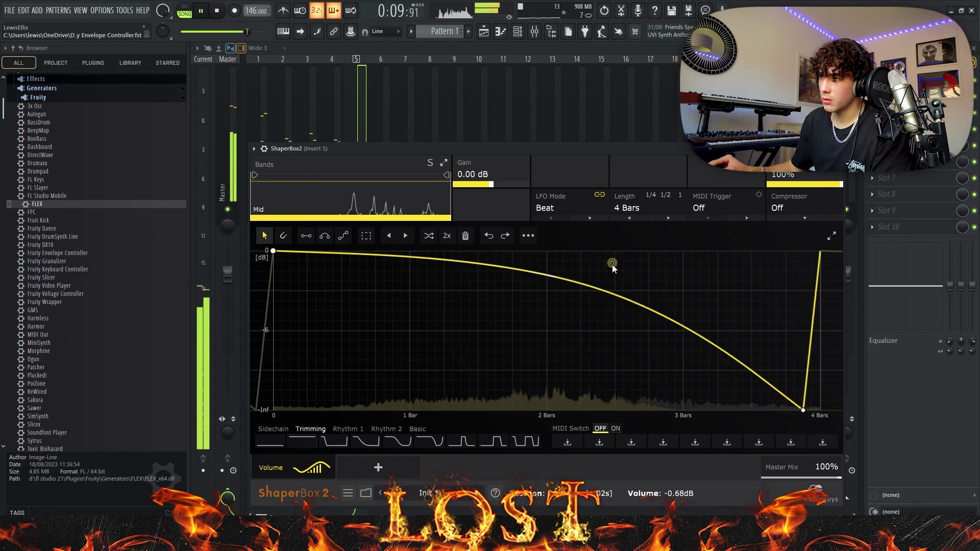
pyautogui.moveTo(612, 264); pyautogui.dragTo(598, 324)
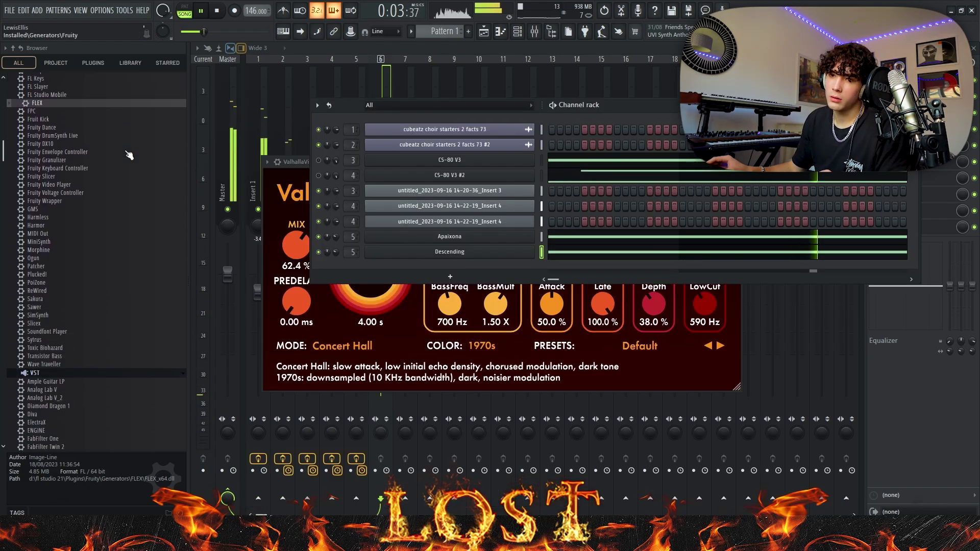
# Step: Find the SRX STUDIO plugin in the browser and add it as a new channel below Descending
pyautogui.scroll(-10, 76, 255)
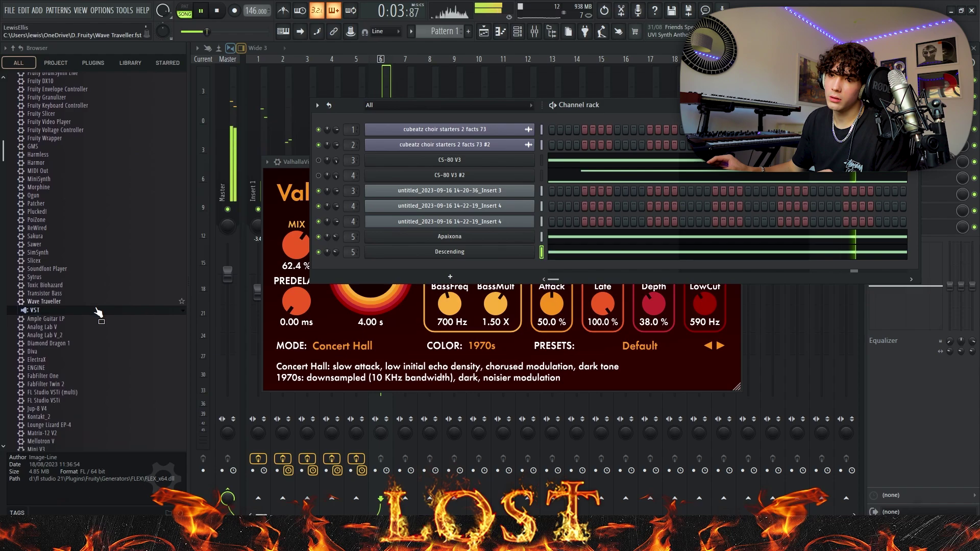
pyautogui.scroll(-3, 53, 295)
pyautogui.click(51, 257)
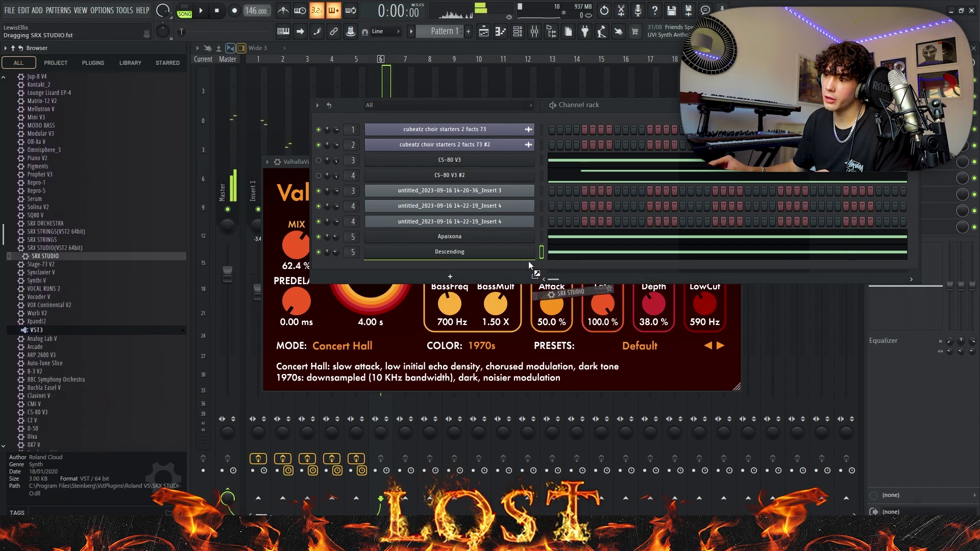
pyautogui.moveTo(529, 265); pyautogui.dragTo(529, 264)
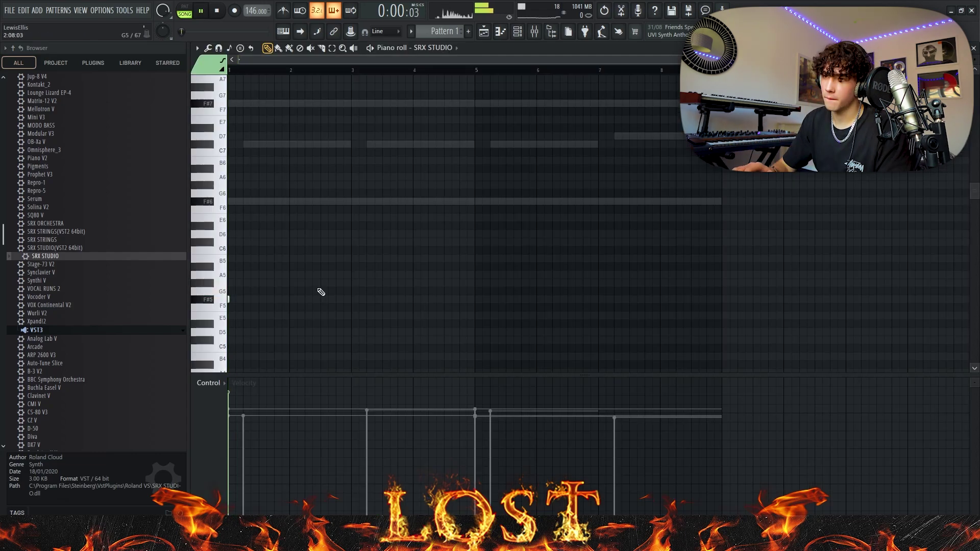
# Step: Draw three short F#2 notes and one long F#2 note ending at bar 3 in the SRX STUDIO piano roll
pyautogui.scroll(-3, 321, 292)
pyautogui.press('space')
pyautogui.scroll(-5, 321, 292)
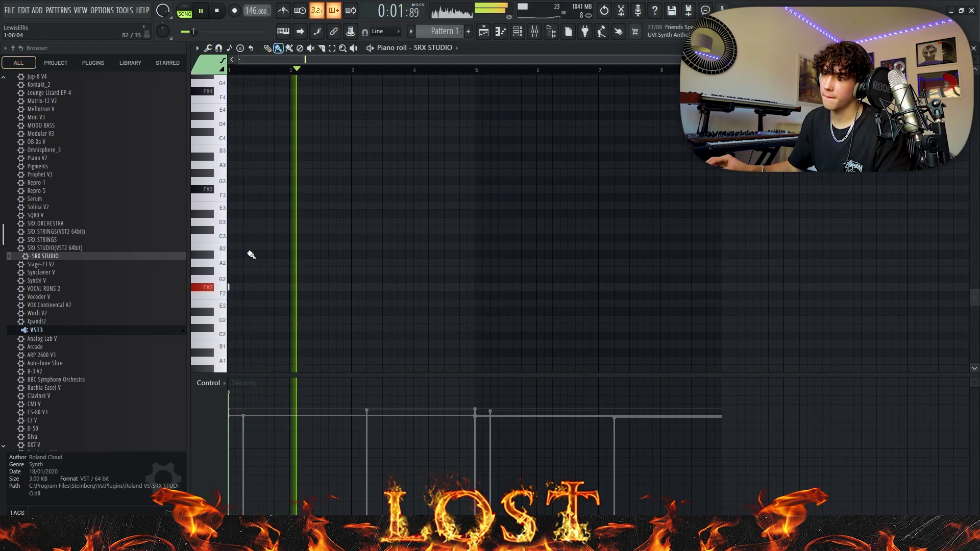
pyautogui.press('space')
pyautogui.click(269, 50)
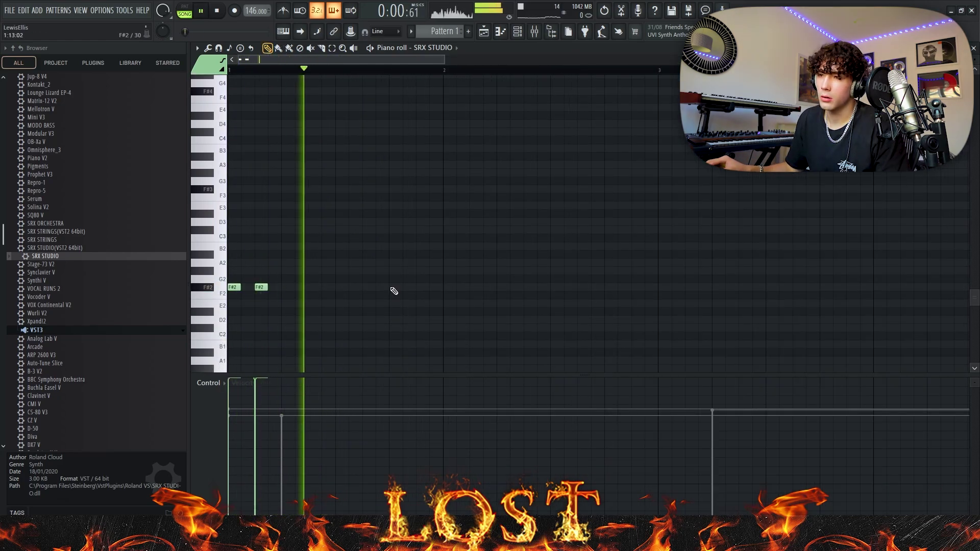
pyautogui.click(390, 288)
pyautogui.click(420, 287)
pyautogui.moveTo(429, 287); pyautogui.dragTo(662, 287)
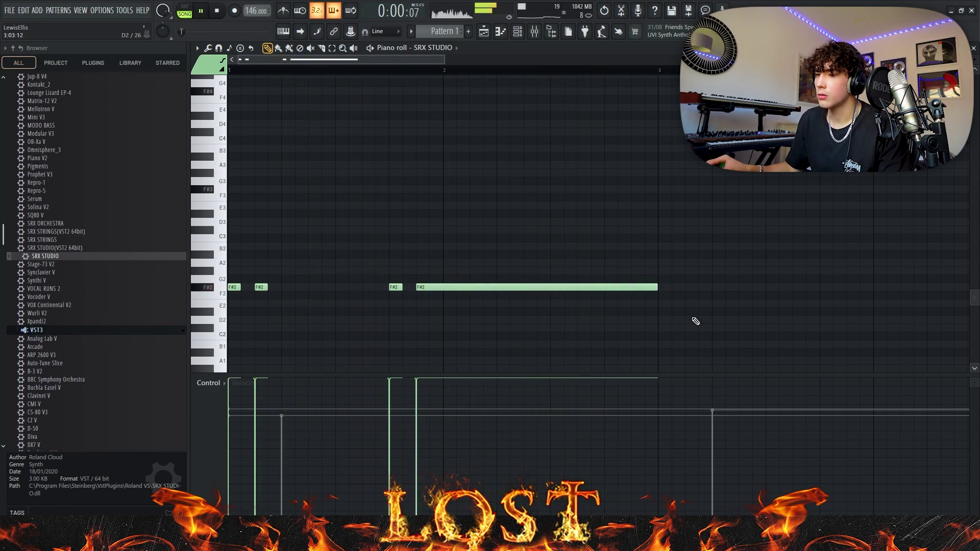
# Step: Duplicate the two-bar F#2 pattern until it fills eight bars, and clear the note selection
pyautogui.hotkey('ctrl', 'a')
pyautogui.hotkey('ctrl', 'b')
pyautogui.scroll(-4, 578, 302)
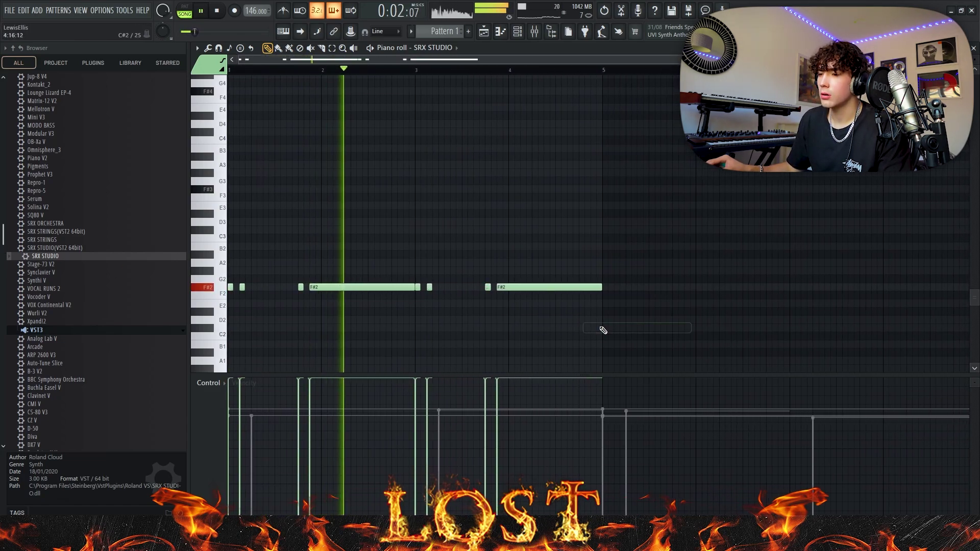
pyautogui.hotkey('ctrl', 'b')
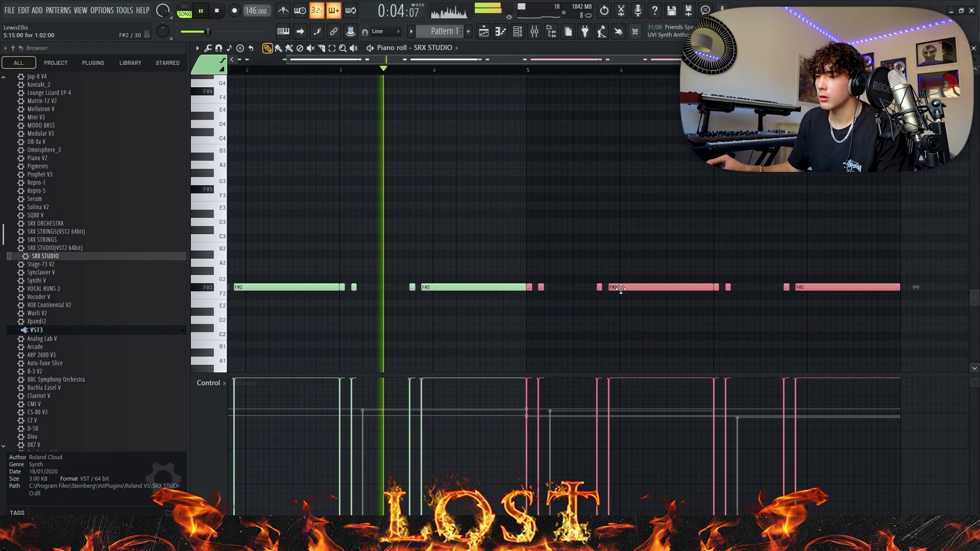
pyautogui.keyDown('ctrl'); pyautogui.click(673, 304); pyautogui.keyUp('ctrl')
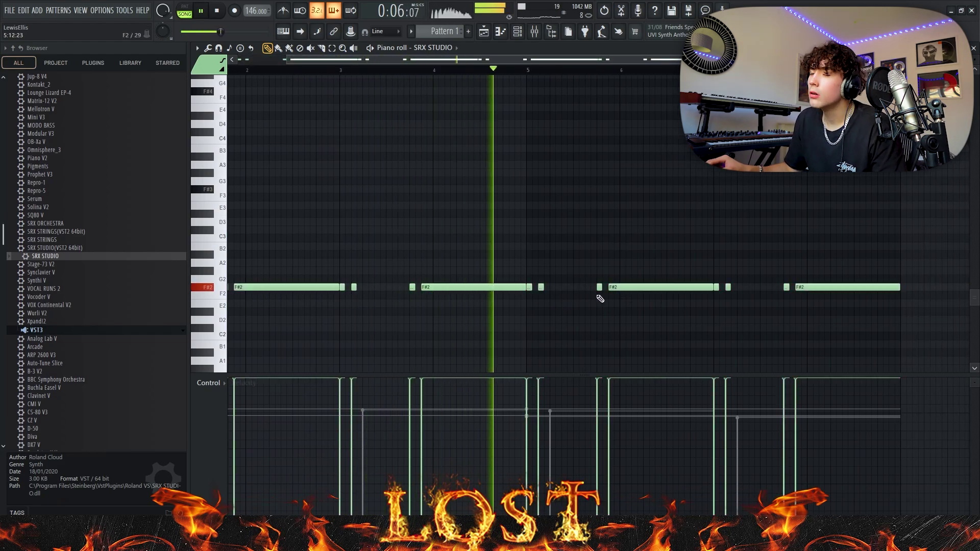
pyautogui.scroll(-3, 599, 297)
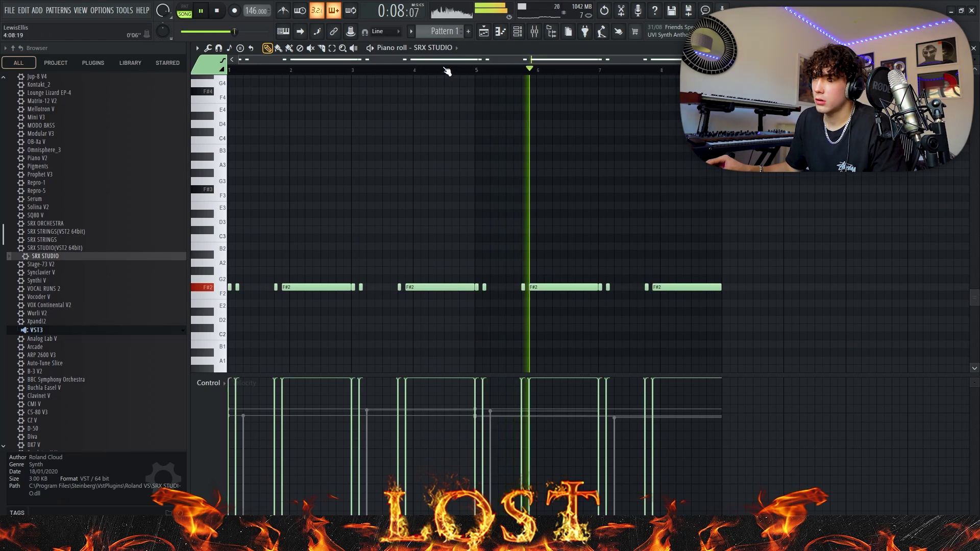
# Step: Add the Rodeo Bass [Microfreak] sample as a new channel below SRX STUDIO and extend its F#5 note to bar 5
pyautogui.click(529, 32)
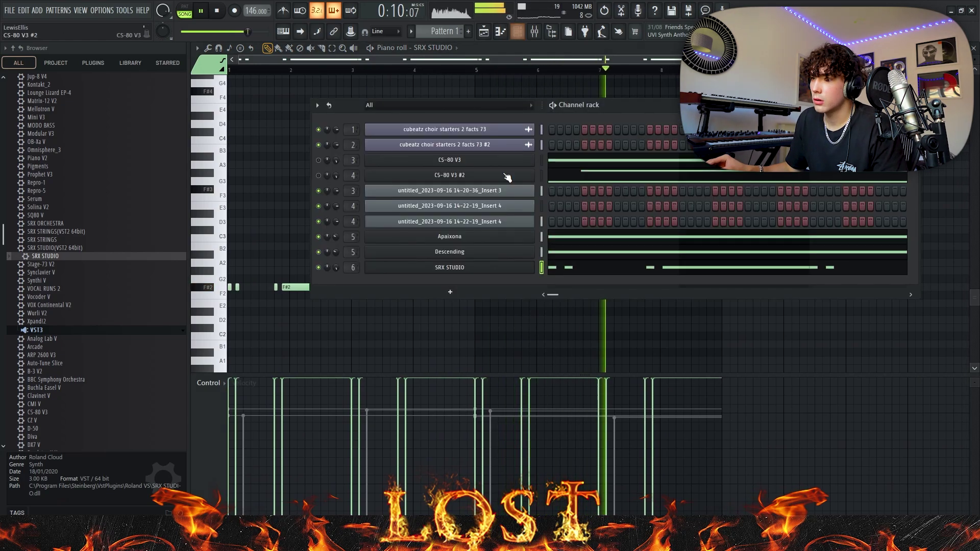
pyautogui.click(535, 33)
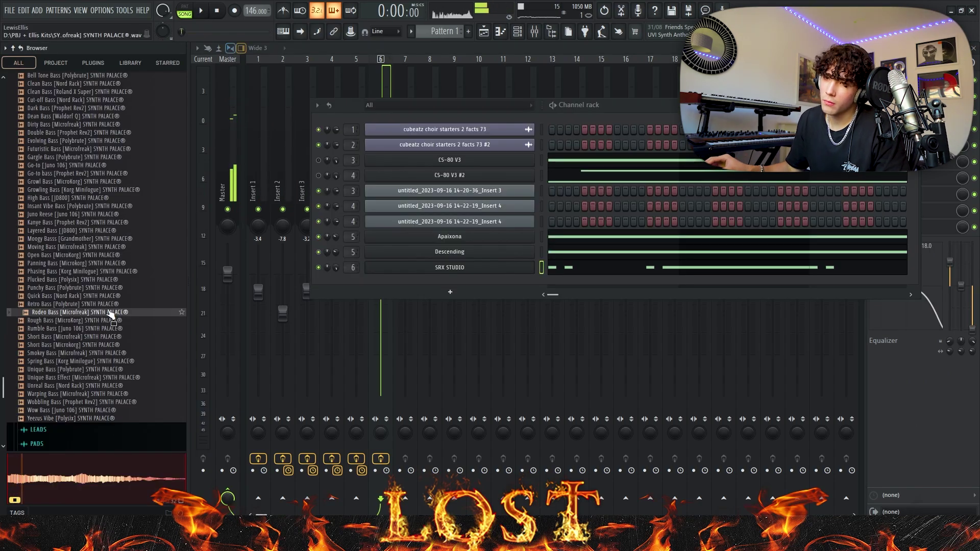
pyautogui.moveTo(386, 292); pyautogui.dragTo(386, 292)
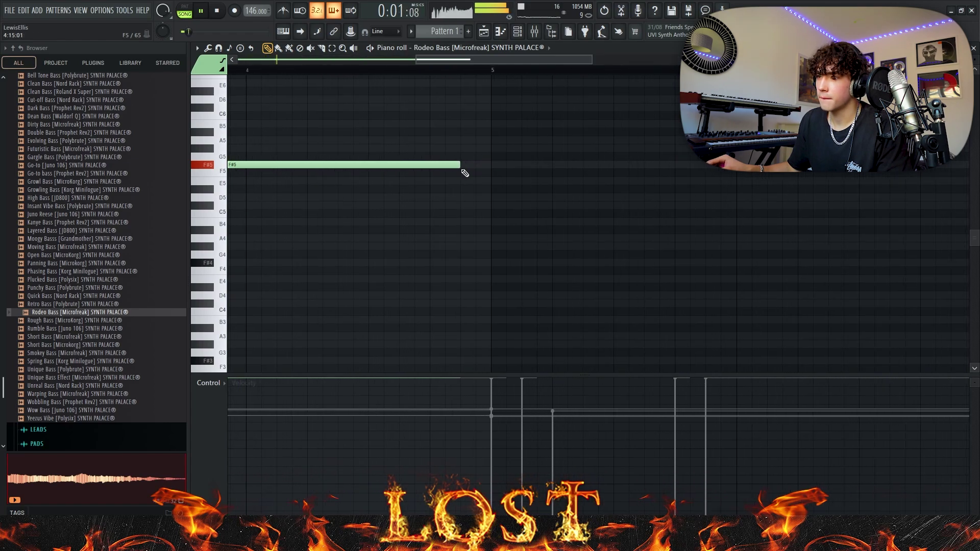
pyautogui.moveTo(469, 166); pyautogui.dragTo(485, 166)
pyautogui.scroll(-5, 488, 173)
pyautogui.press('space')
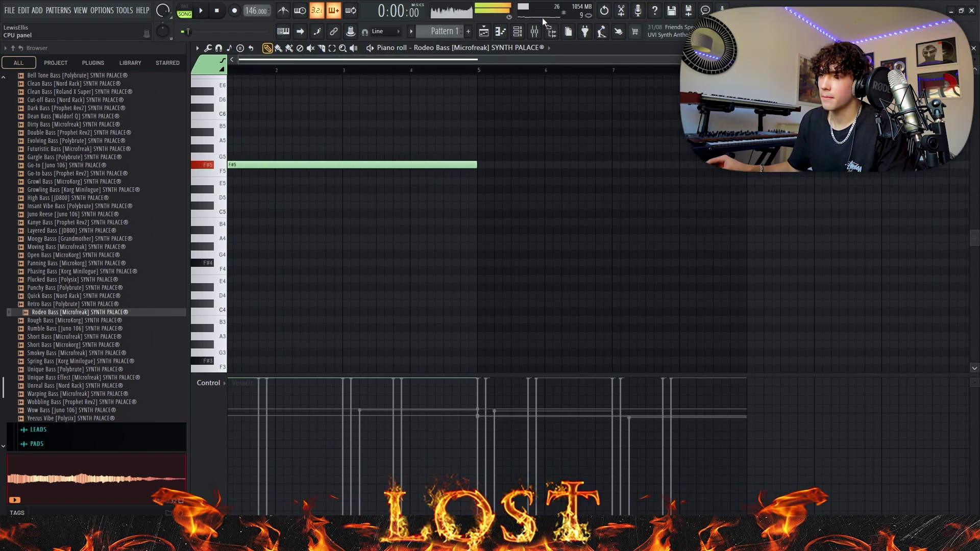
# Step: Trim the beginning of the Rodeo Bass sample by raising its sample start, and check it in playback
pyautogui.click(518, 33)
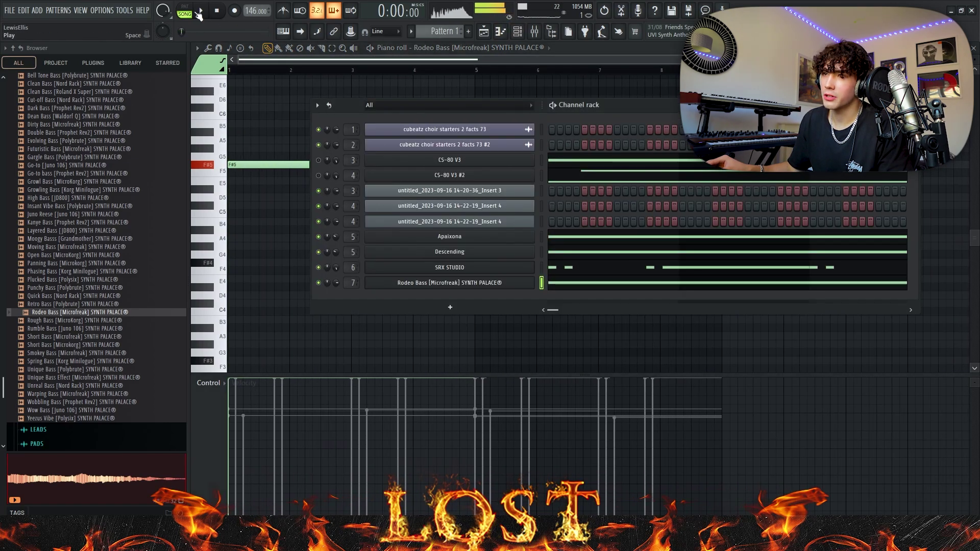
pyautogui.click(439, 284)
pyautogui.moveTo(386, 264)
pyautogui.mouseDown()
pyautogui.moveTo(387, 244)
pyautogui.moveTo(384, 271)
pyautogui.mouseUp()
pyautogui.press('space')
pyautogui.press('space')
pyautogui.press('space')
pyautogui.press('space')
pyautogui.press('space')
pyautogui.press('space')
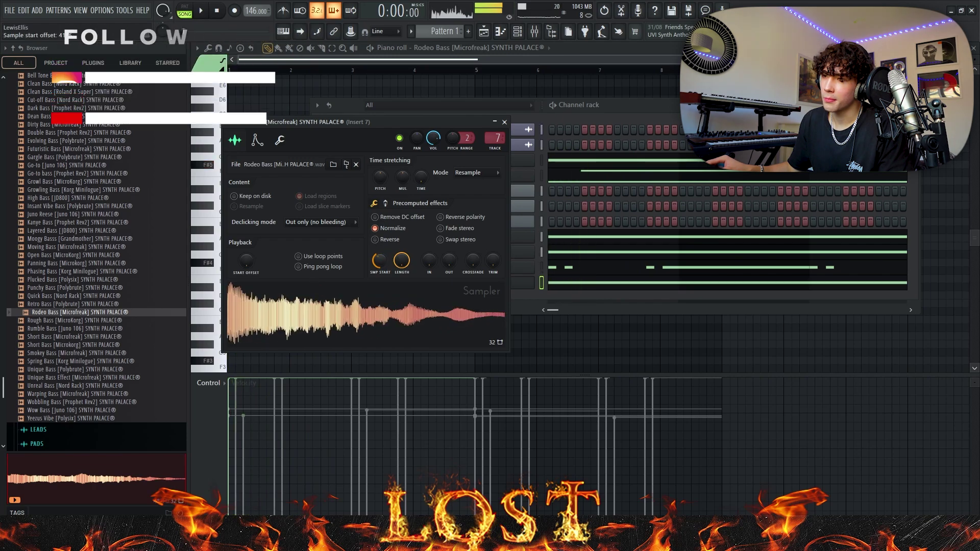
pyautogui.press('space')
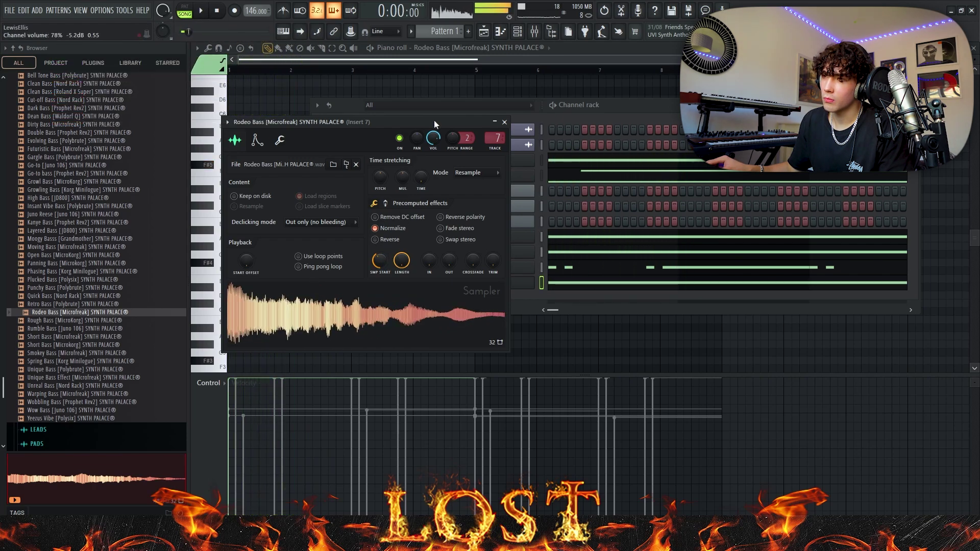
# Step: Set the Rodeo Bass time stretching mode to Stretch and close the sampler
pyautogui.click(488, 180)
pyautogui.click(482, 197)
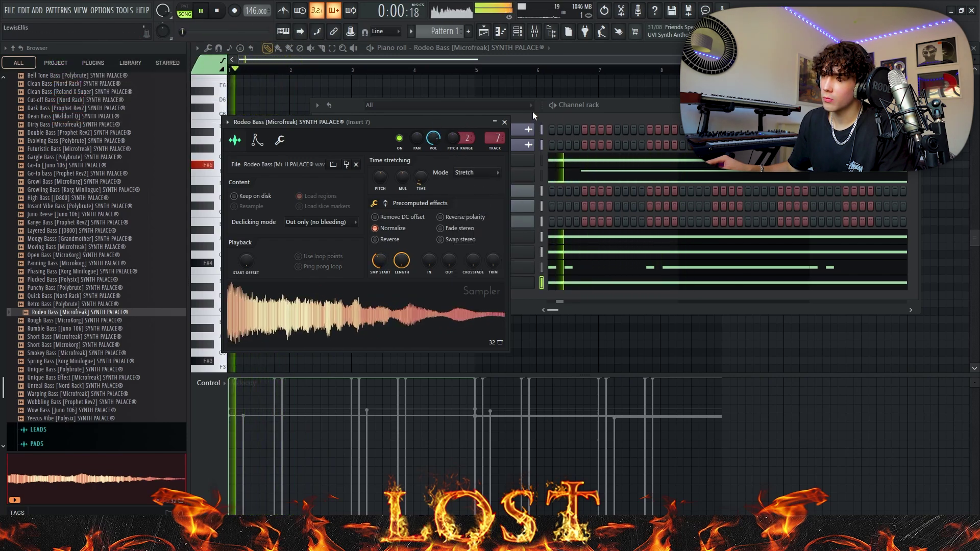
pyautogui.click(572, 59)
# Step: Transpose the Rodeo Bass note down one octave to F#4 and duplicate it across bars 5 to 8
pyautogui.press('space')
pyautogui.hotkey('ctrl', 'Up')
pyautogui.press('space')
pyautogui.hotkey('ctrl', 'Down')
pyautogui.hotkey('ctrl', 'Down')
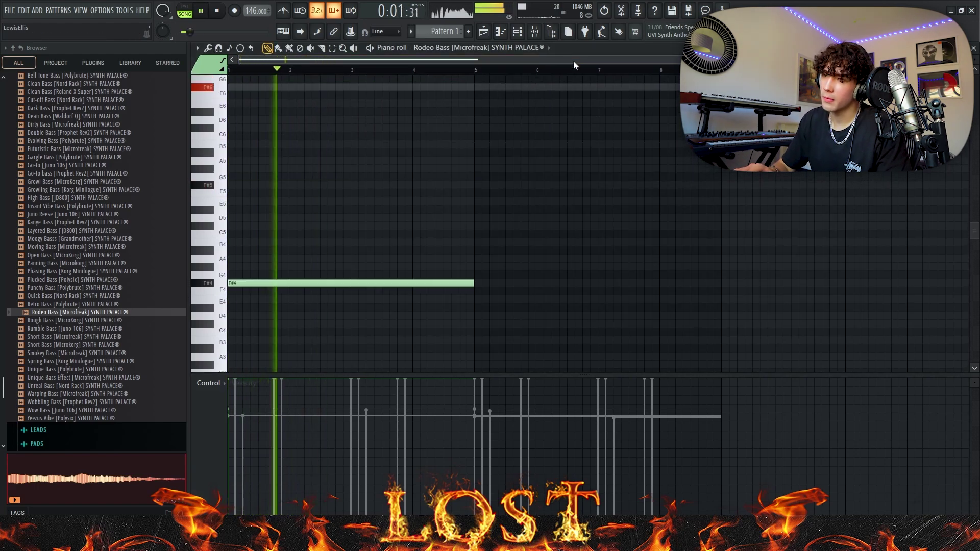
pyautogui.hotkey('ctrl', 'b')
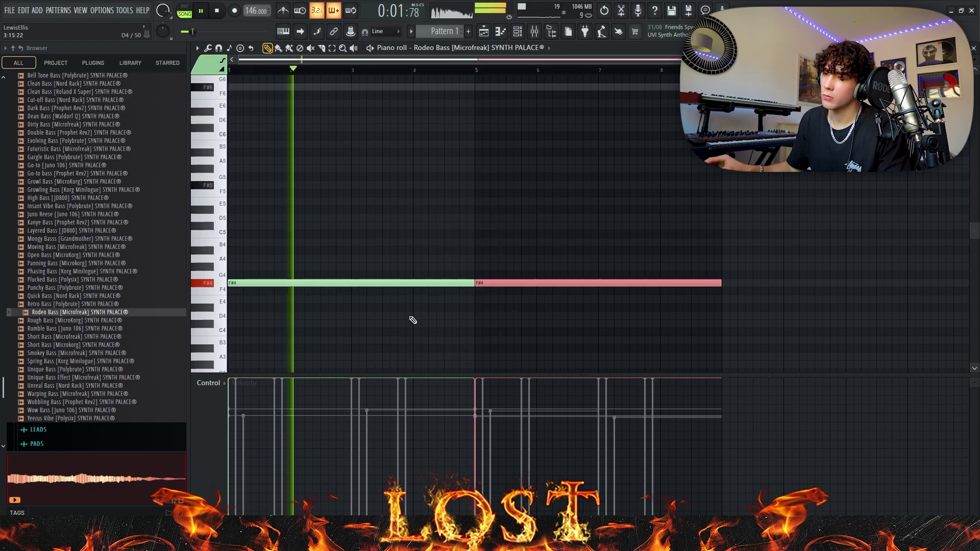
pyautogui.hotkey('ctrl', 'd')
pyautogui.press('F6')
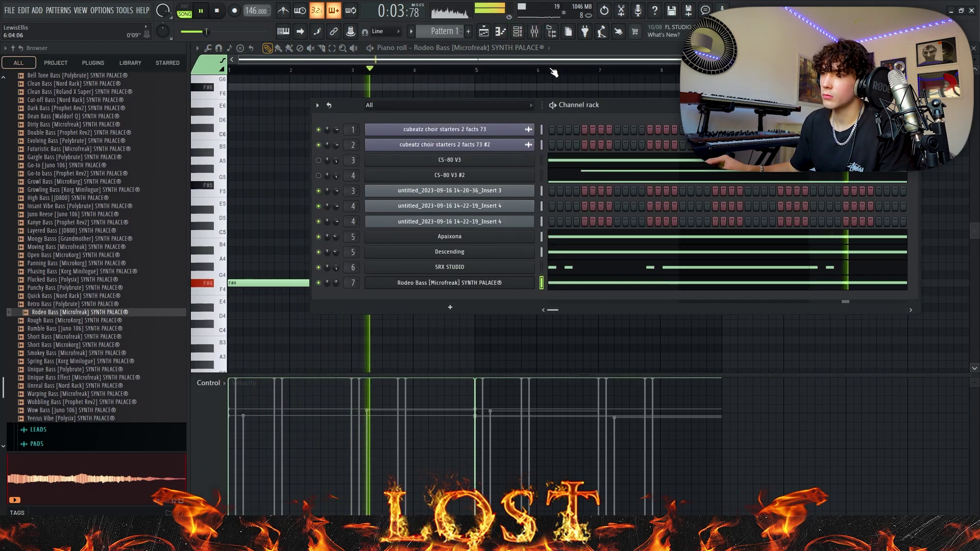
pyautogui.click(534, 31)
pyautogui.click(872, 211)
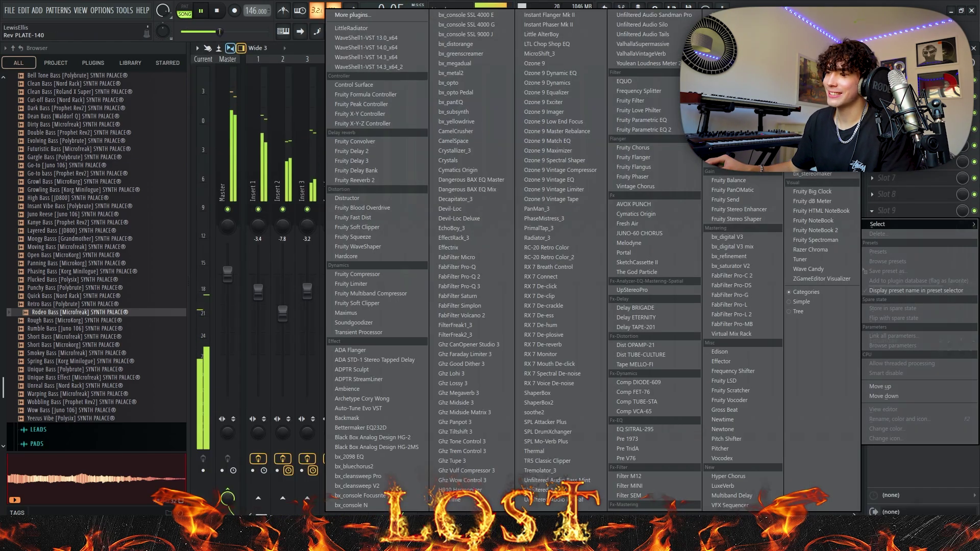
pyautogui.press('Escape')
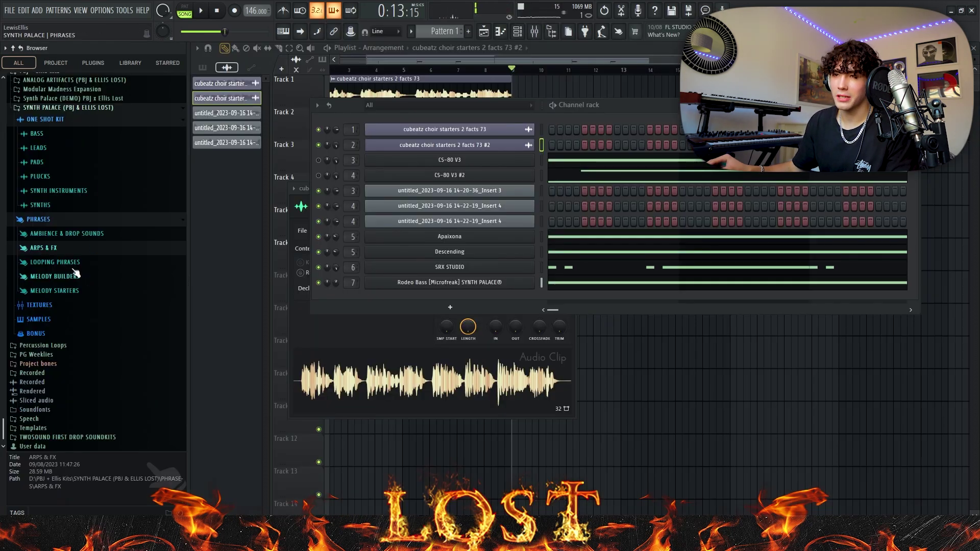
# Step: Add the Fading Lead [122bpm Cm] looping phrase to Track 1 at bar 9, normalized, reversed and at 59% channel volume
pyautogui.click(64, 262)
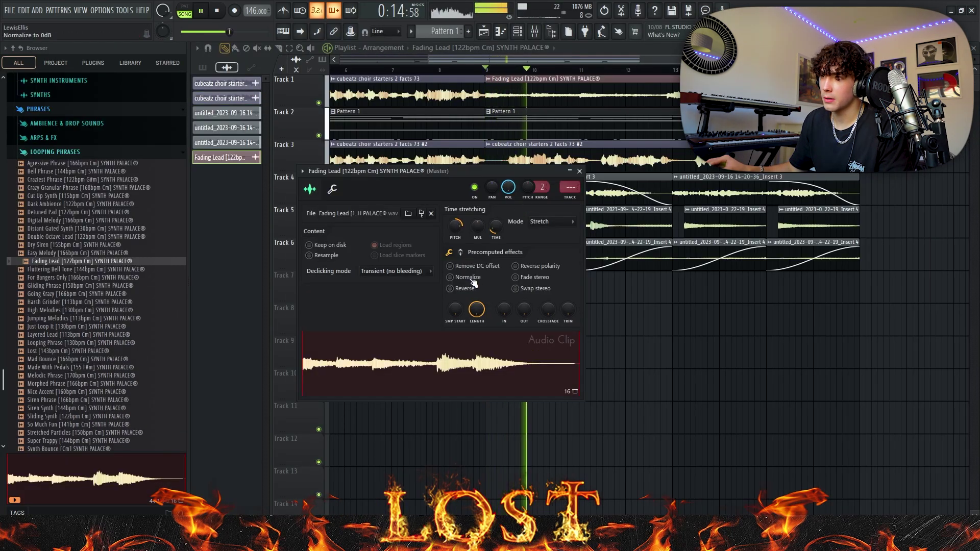
pyautogui.click(470, 278)
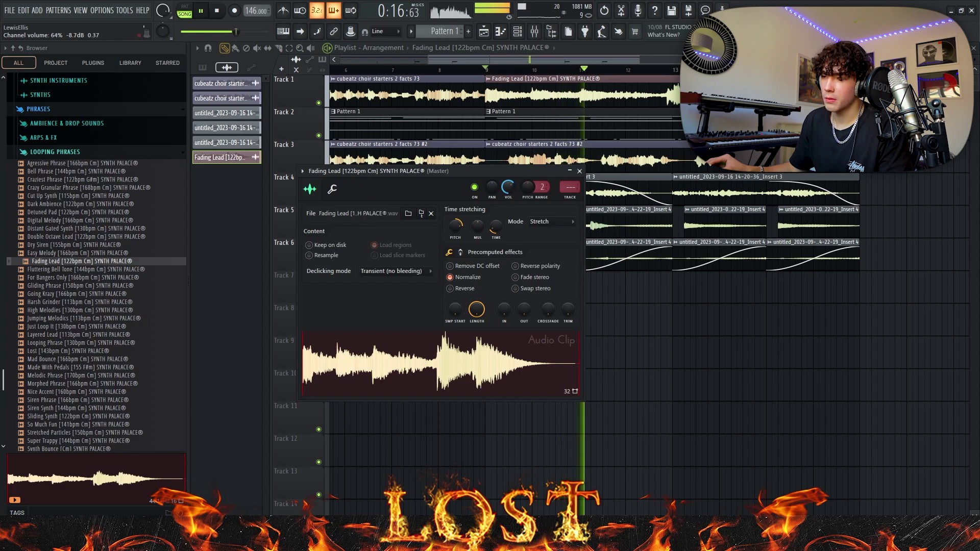
pyautogui.click(470, 290)
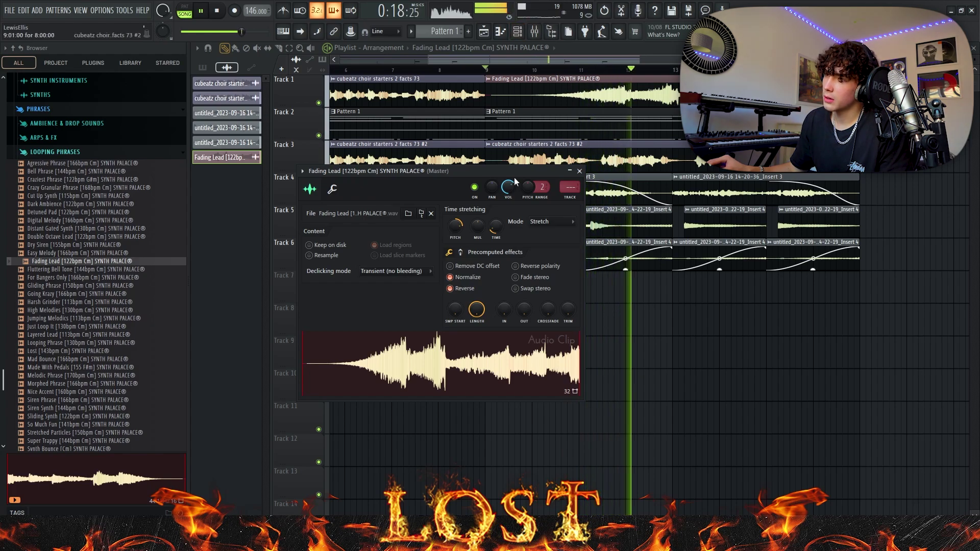
pyautogui.moveTo(505, 193); pyautogui.dragTo(507, 190)
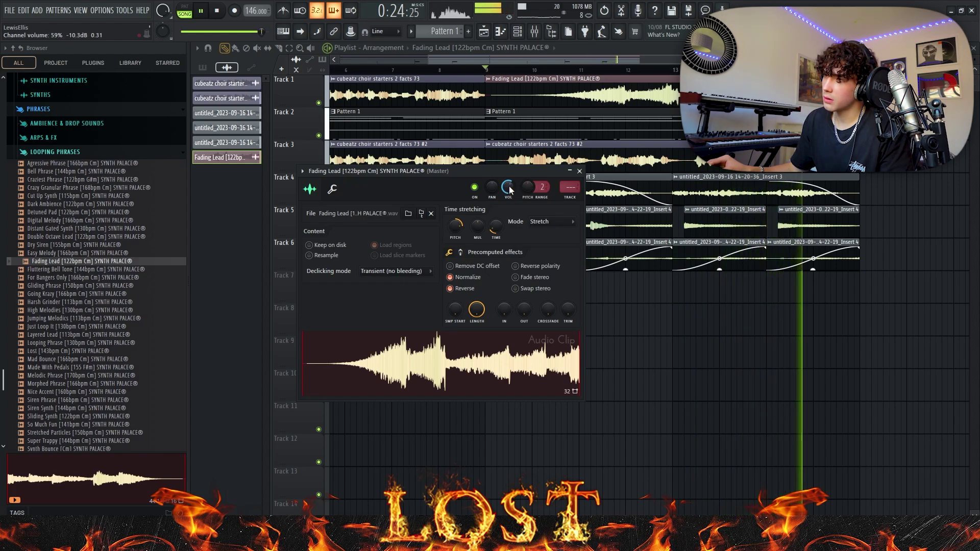
# Step: Add a Pan shaper with a Basic sine shape in ShaperBox 2 on Insert 8 and lower its band mix
pyautogui.press('F6')
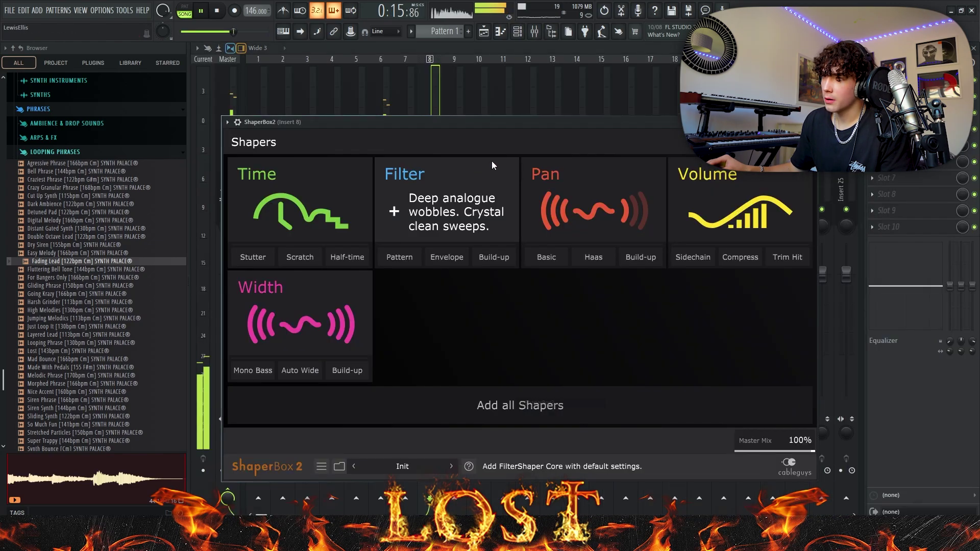
pyautogui.click(307, 415)
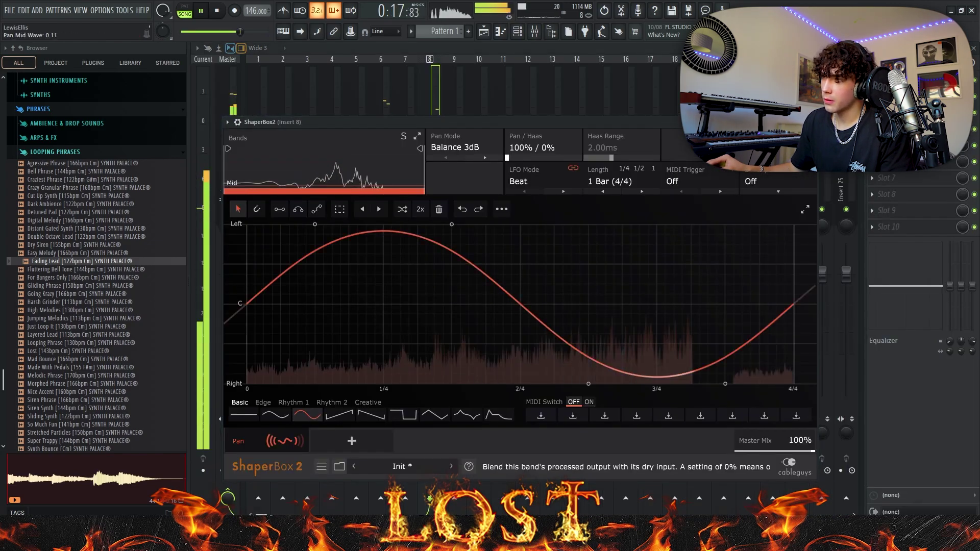
pyautogui.moveTo(778, 148); pyautogui.dragTo(777, 159)
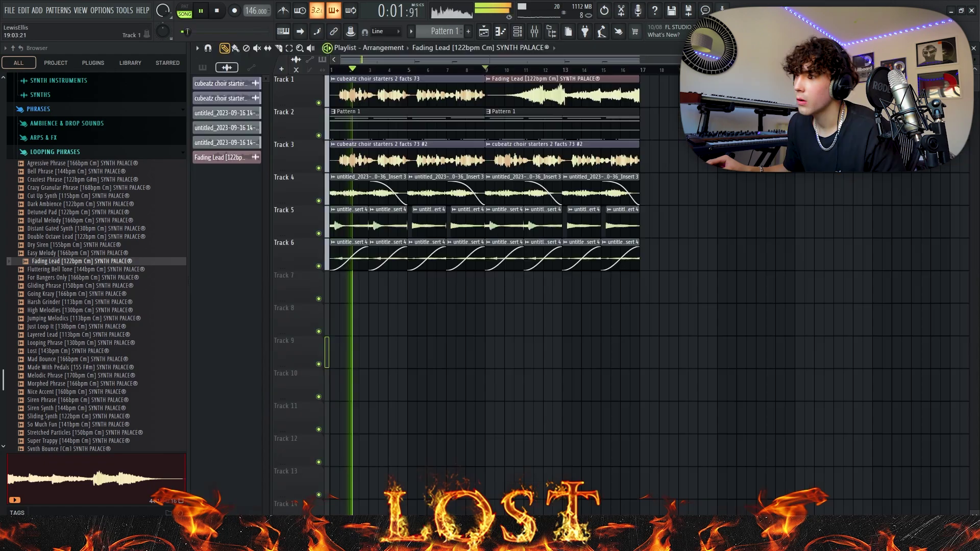
# Step: Dock mixer track Insert 20 to the right side of the mixer
pyautogui.press('F9')
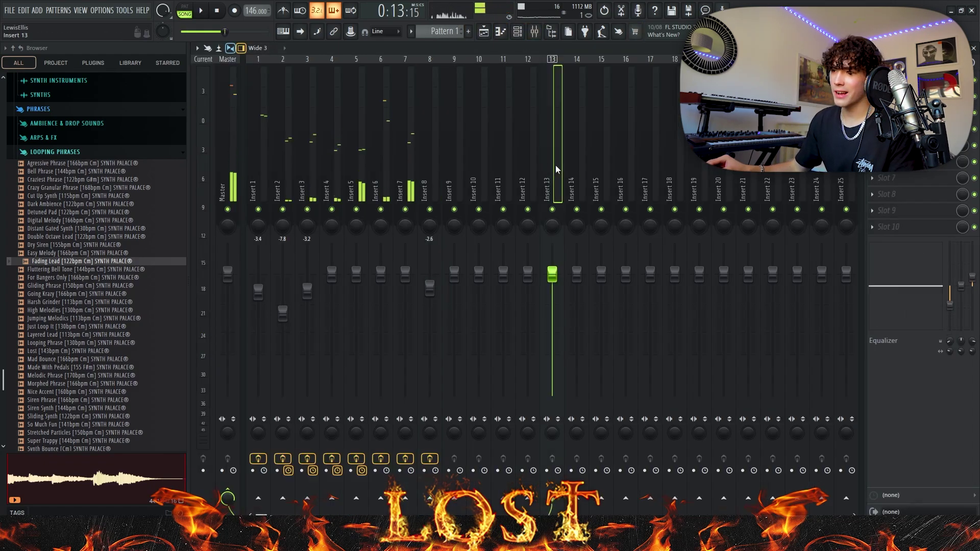
pyautogui.rightClick(737, 168)
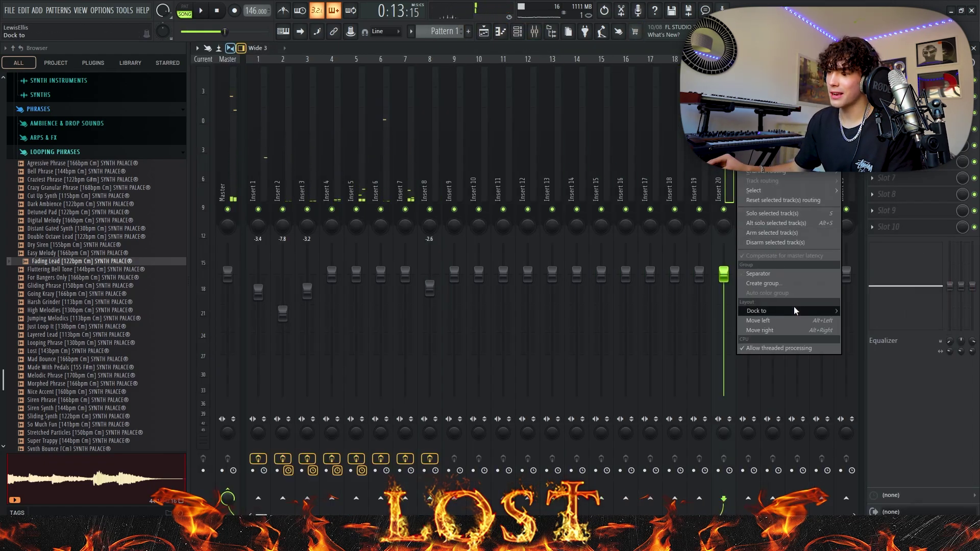
pyautogui.click(868, 330)
# Step: Set up Archetype Cory Wong and a Virtual Mix Rack with the FG-2A module on Insert 20
pyautogui.click(518, 31)
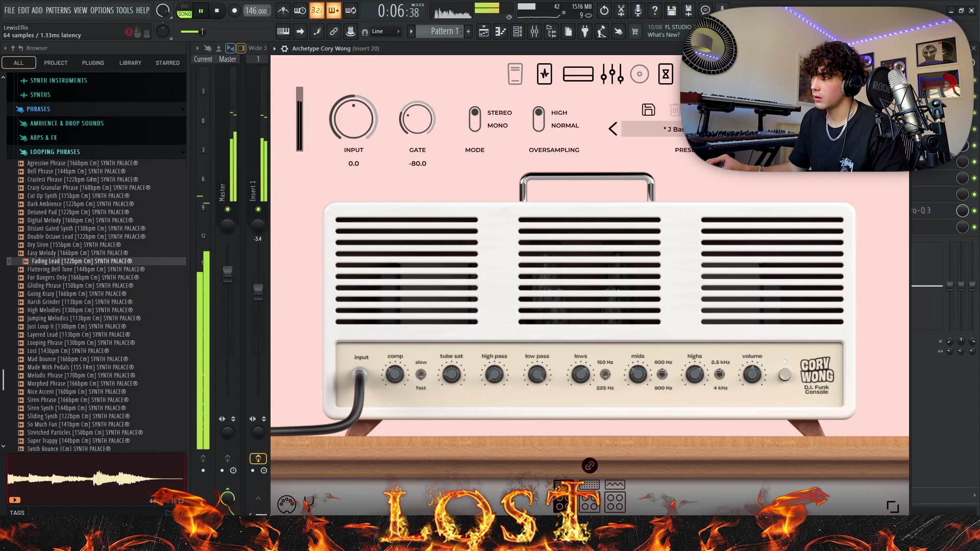
pyautogui.press('Escape')
pyautogui.click(894, 146)
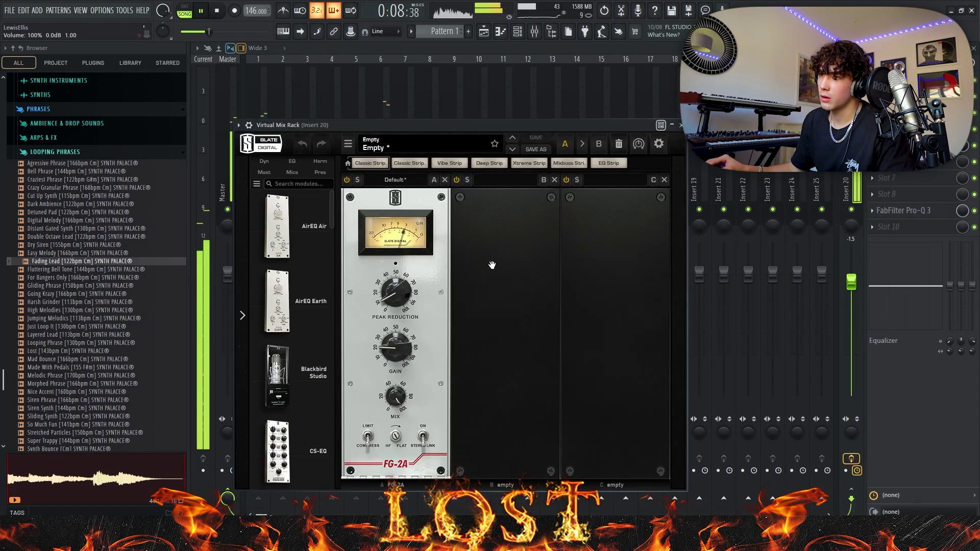
pyautogui.press('Escape')
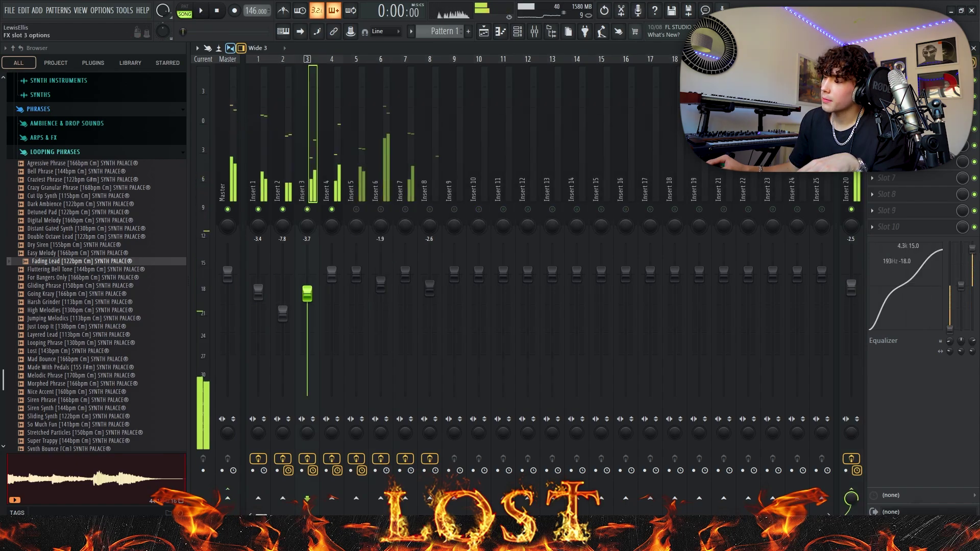
# Step: Add a Volume shaper in ShaperBox 2 on Insert 3 with a gradually rising Sidechain shape and start playback
pyautogui.click(872, 113)
pyautogui.moveTo(879, 126)
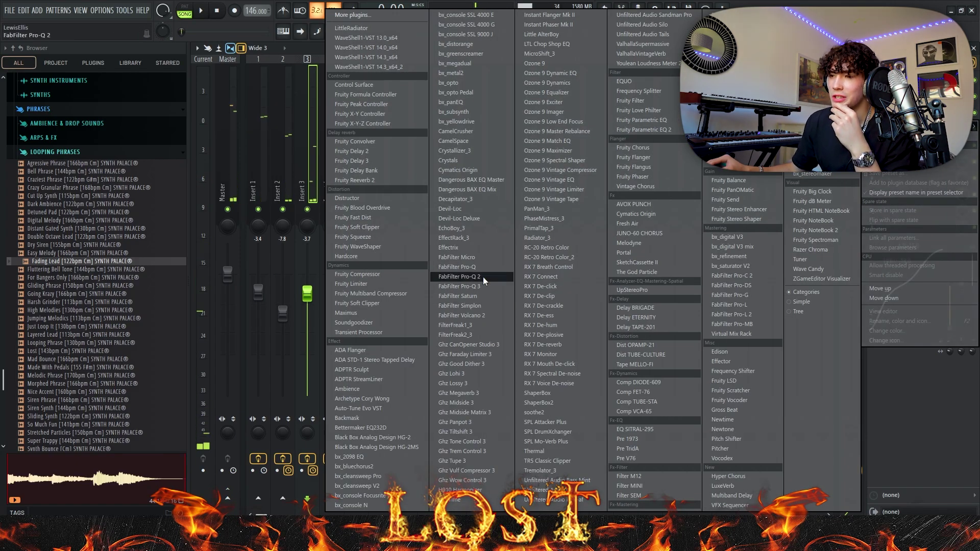
pyautogui.click(582, 406)
pyautogui.click(685, 212)
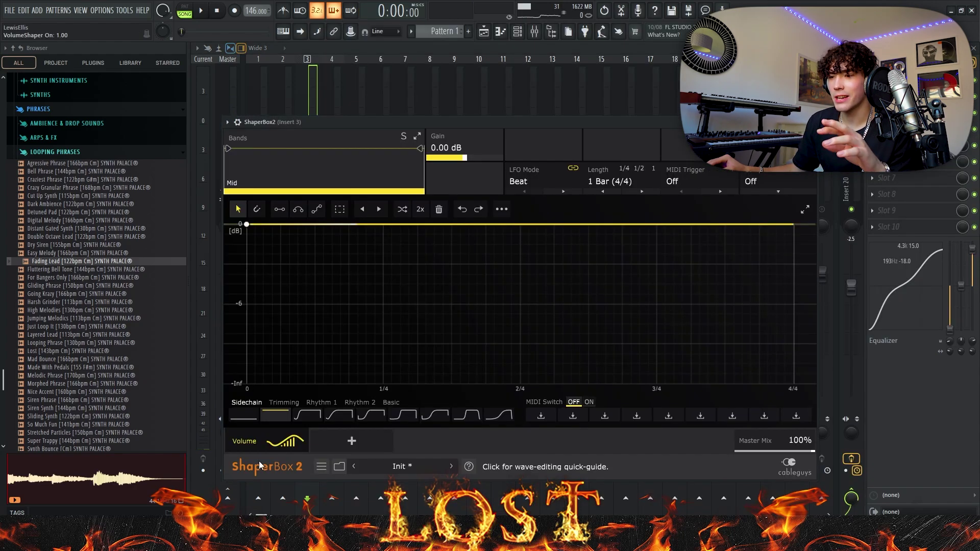
pyautogui.click(435, 417)
pyautogui.press('space')
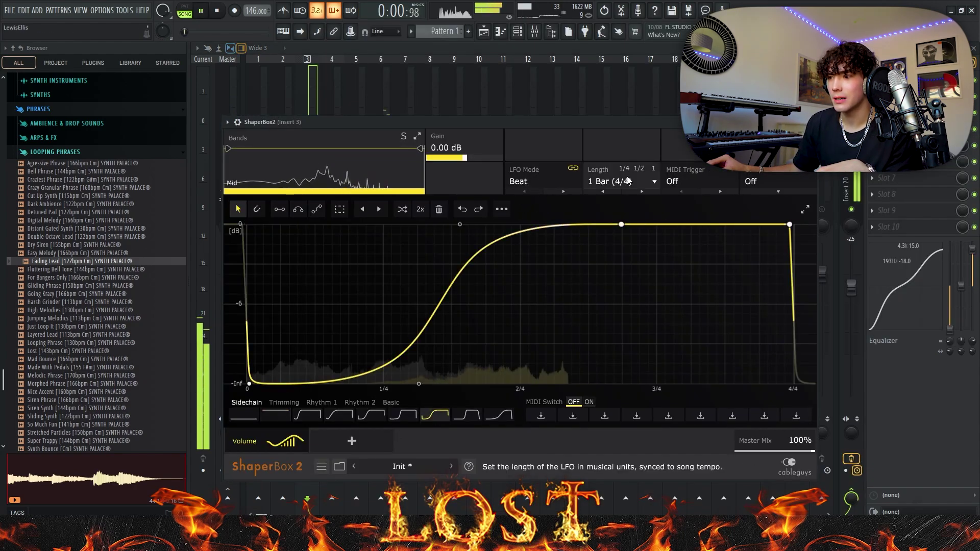
# Step: Set the Volume shaper's LFO length on Insert 3 to 2 Bars, lower its Mid band mix, and close ShaperBox 2
pyautogui.click(610, 181)
pyautogui.click(615, 414)
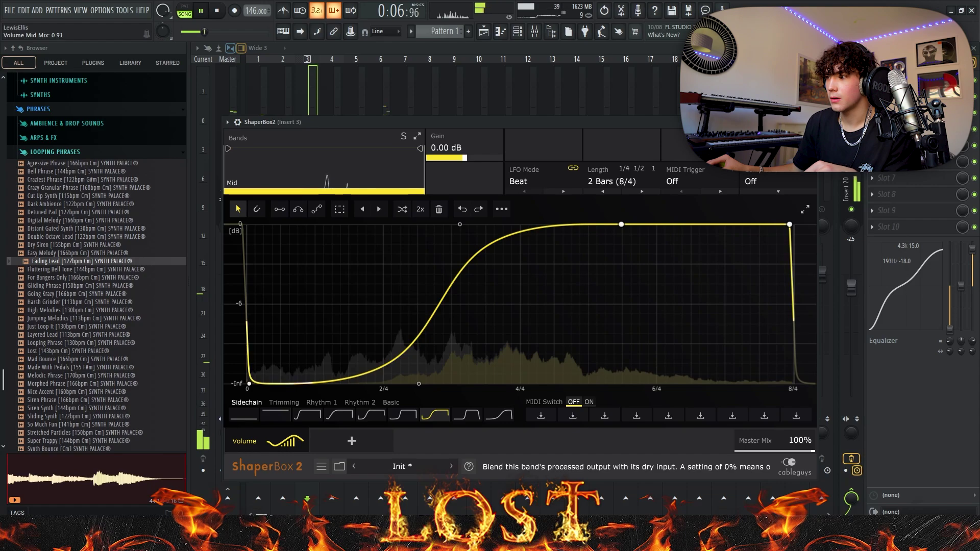
pyautogui.moveTo(778, 148); pyautogui.dragTo(778, 147)
pyautogui.press('Escape')
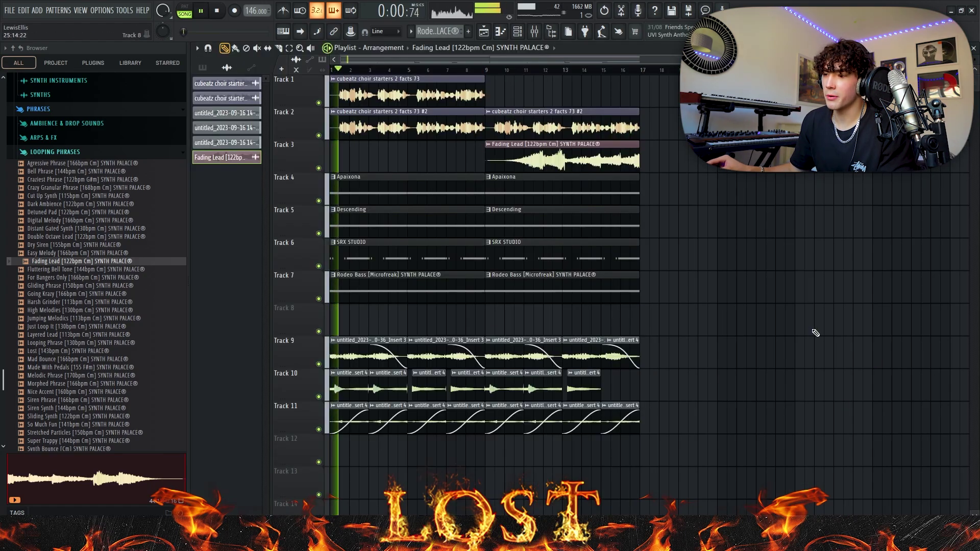
# Step: Move the clips on tracks 9 to 11 up one track and repeat the opening eight-bar section at bars 17 and 25
pyautogui.moveTo(815, 332); pyautogui.dragTo(352, 369)
pyautogui.keyDown('ctrl'); pyautogui.click(439, 410); pyautogui.keyUp('ctrl')
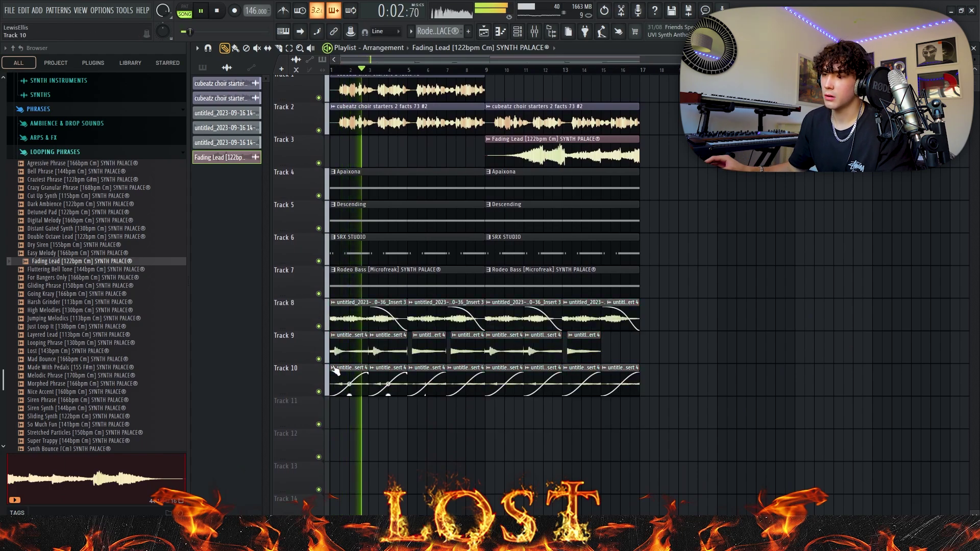
pyautogui.moveTo(484, 426); pyautogui.dragTo(316, 94)
pyautogui.hotkey('ctrl', 'b')
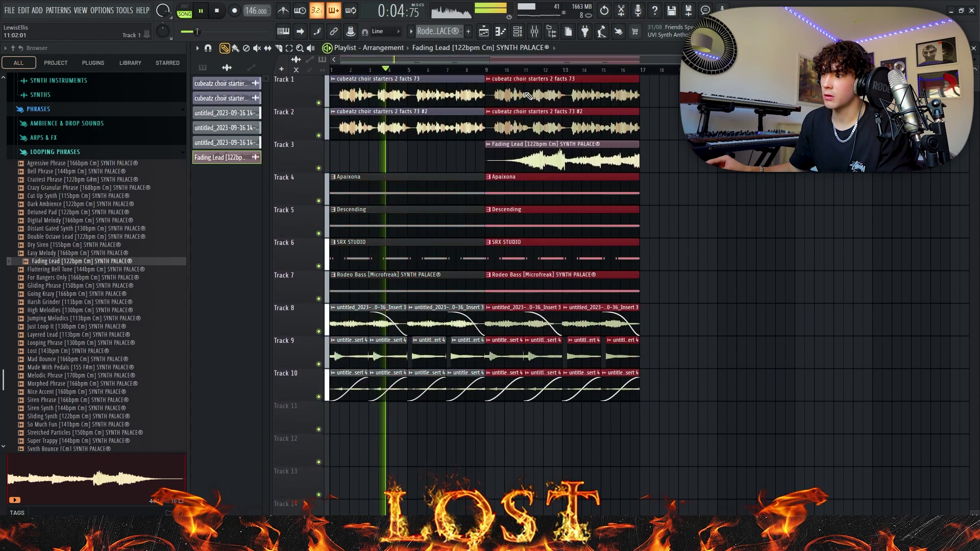
pyautogui.hotkey('ctrl', 'z')
pyautogui.moveTo(403, 96); pyautogui.dragTo(712, 97)
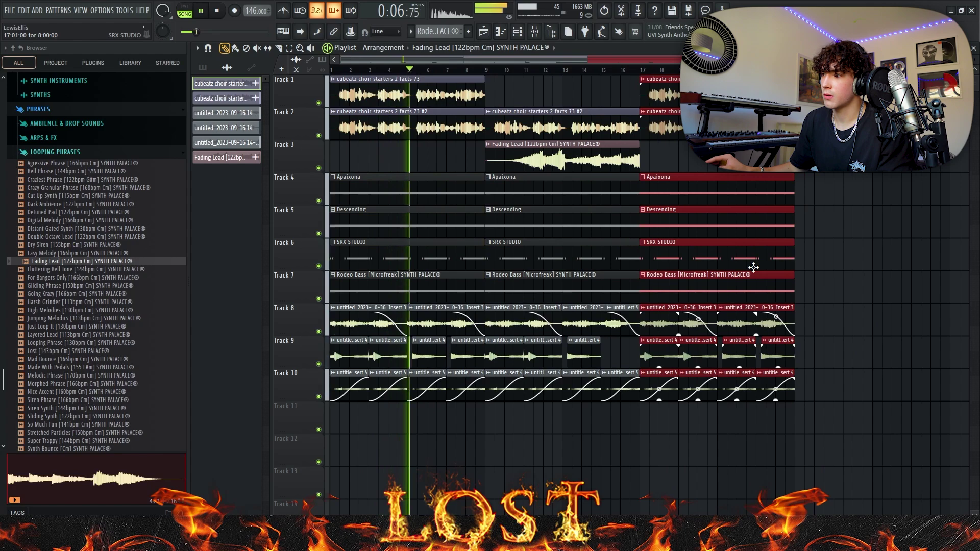
pyautogui.hotkey('ctrl', 'b')
pyautogui.hotkey('ctrl', 'd')
pyautogui.scroll(-2, 772, 255)
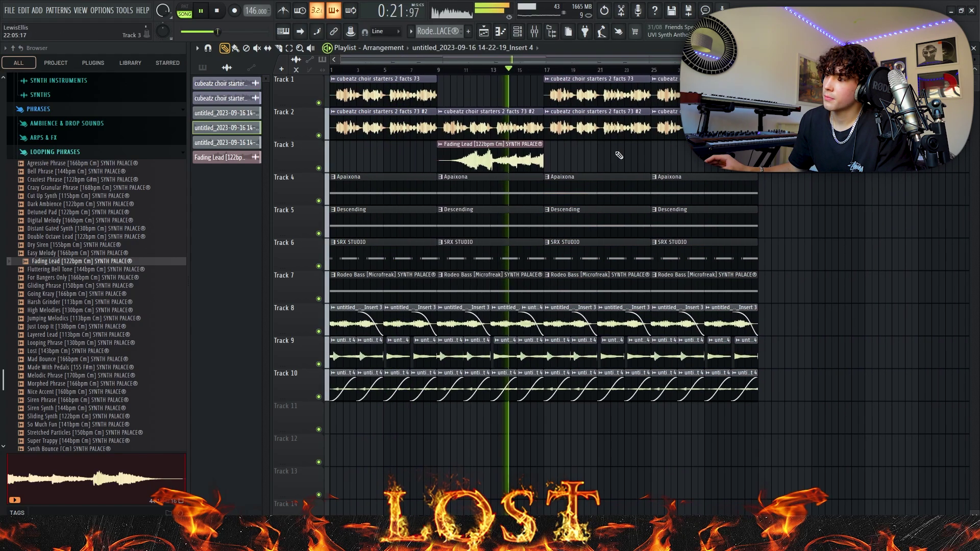
# Step: Delete the choir clips on tracks 1 and 2 from bar 17 onward and select the arrangement's clips from about bar 9
pyautogui.rightClick(597, 113)
pyautogui.rightClick(597, 81)
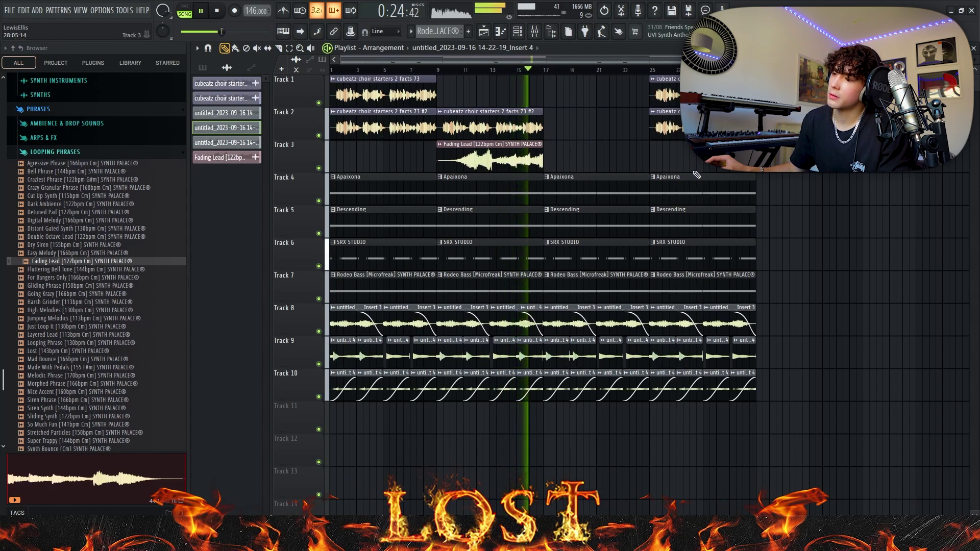
pyautogui.rightClick(673, 125)
pyautogui.rightClick(675, 93)
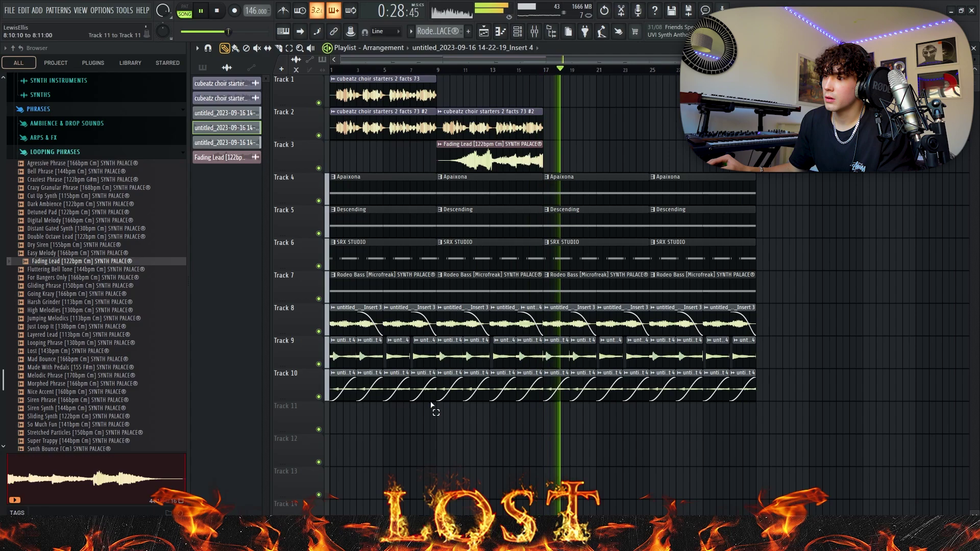
pyautogui.moveTo(432, 405); pyautogui.dragTo(874, 88)
pyautogui.scroll(-2, 813, 88)
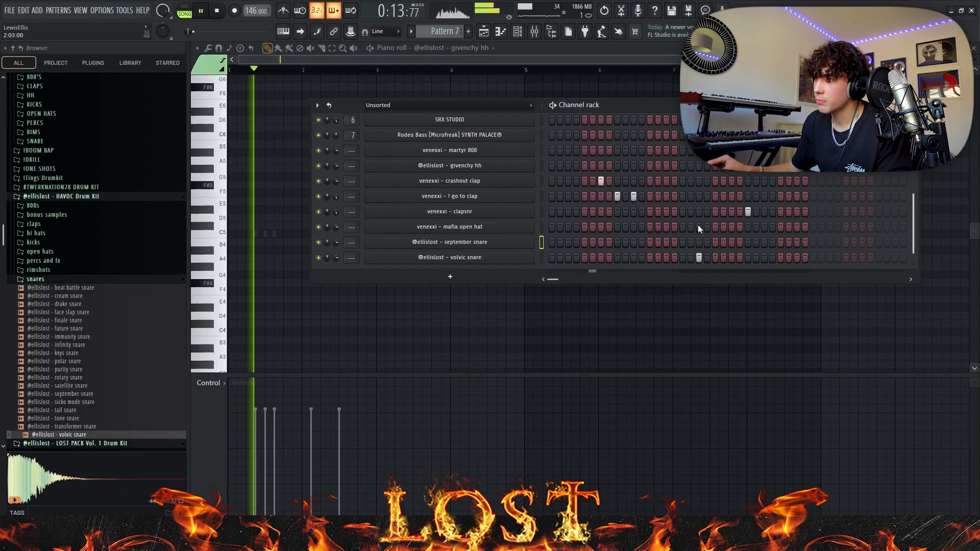
# Step: Add a mafia open hat hit in Pattern 7 and duplicate the givenchy hh notes on C5 to extend the hi-hat rhythm
pyautogui.click(717, 227)
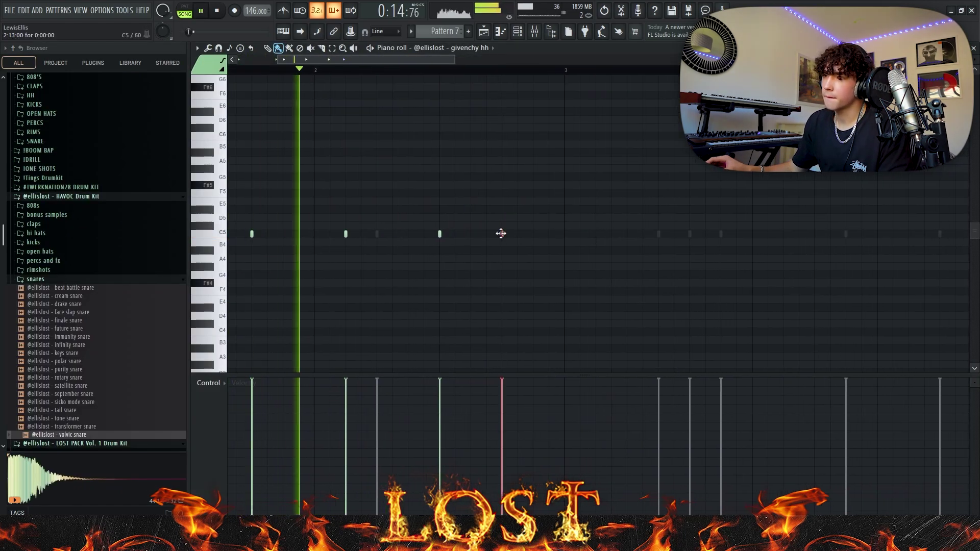
pyautogui.scroll(-3, 501, 233)
pyautogui.hotkey('ctrl', 'b')
pyautogui.click(548, 277)
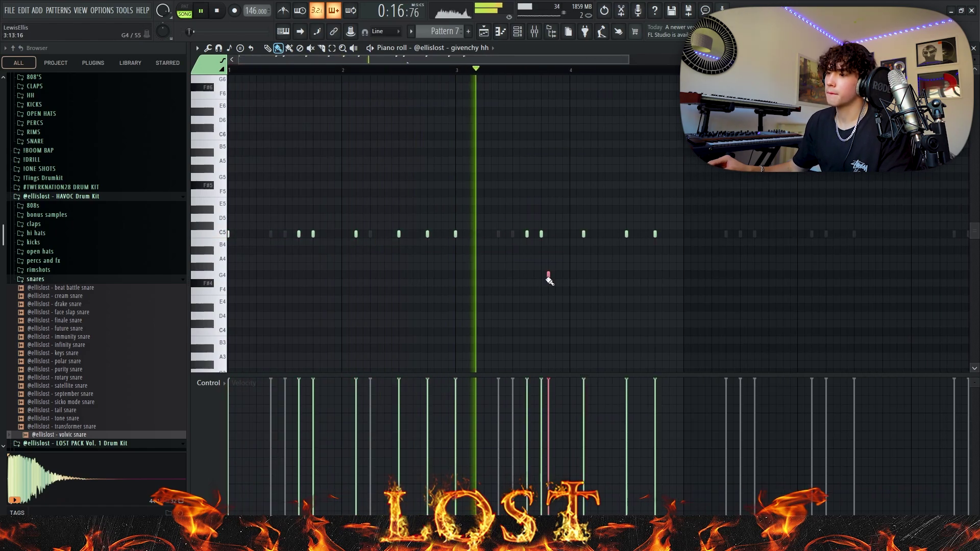
pyautogui.rightClick(548, 277)
pyautogui.scroll(2, 717, 256)
# Step: Switch the snap to a fraction of a step and ramp the velocities downward across the low hi-hat roll at bar 7
pyautogui.click(385, 32)
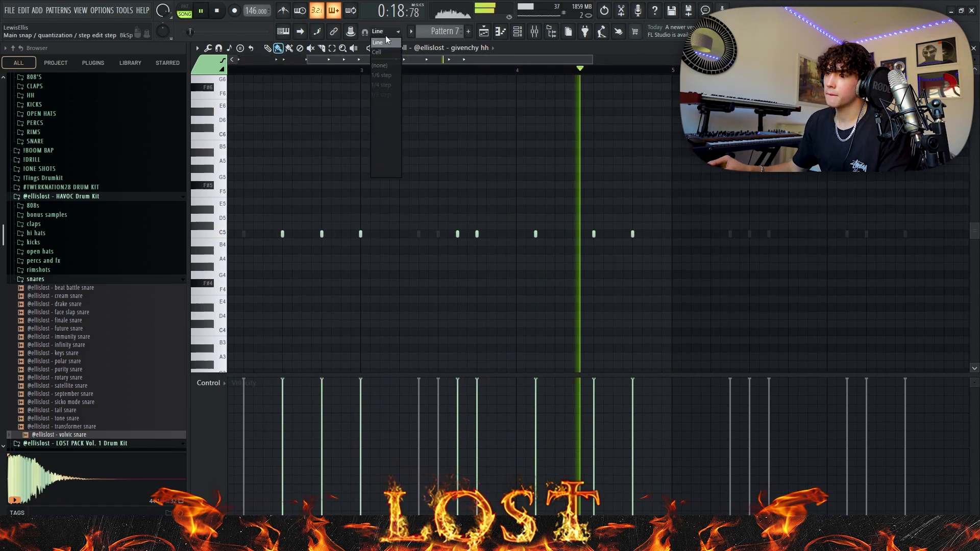
pyautogui.click(385, 102)
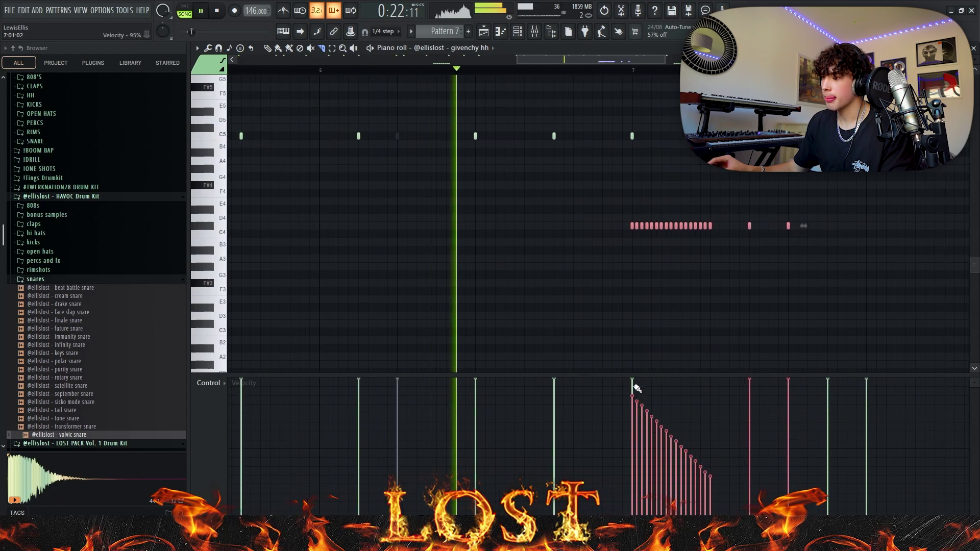
pyautogui.moveTo(720, 487); pyautogui.dragTo(629, 345)
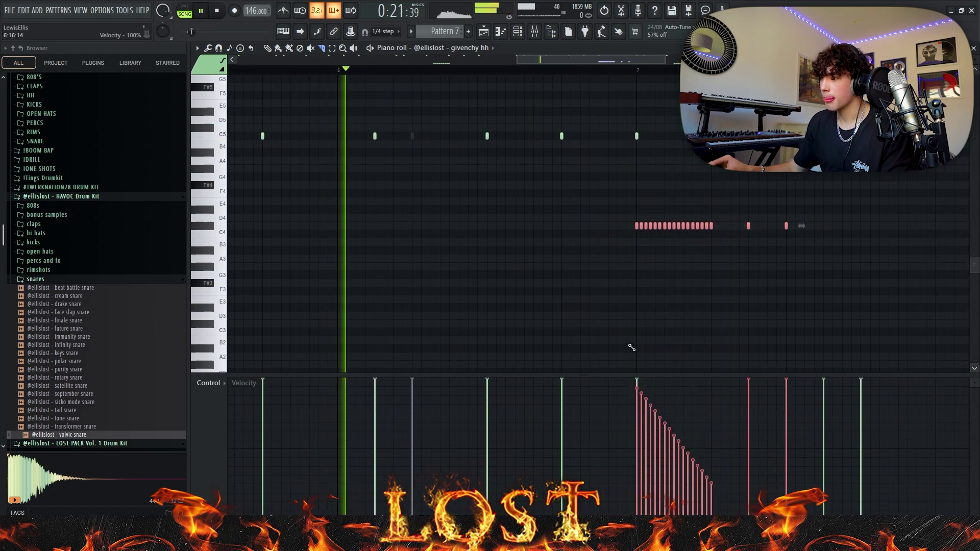
pyautogui.keyDown('ctrl'); pyautogui.click(753, 239); pyautogui.keyUp('ctrl')
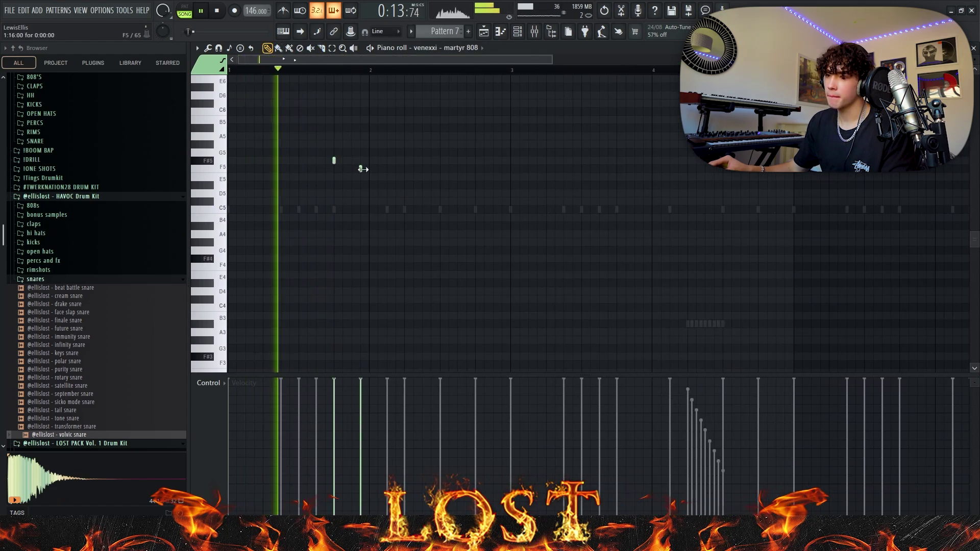
# Step: Place F#5 notes in the martyr 808 part across bar 2 and return to its piano roll after viewing the channel rack
pyautogui.click(387, 160)
pyautogui.click(440, 161)
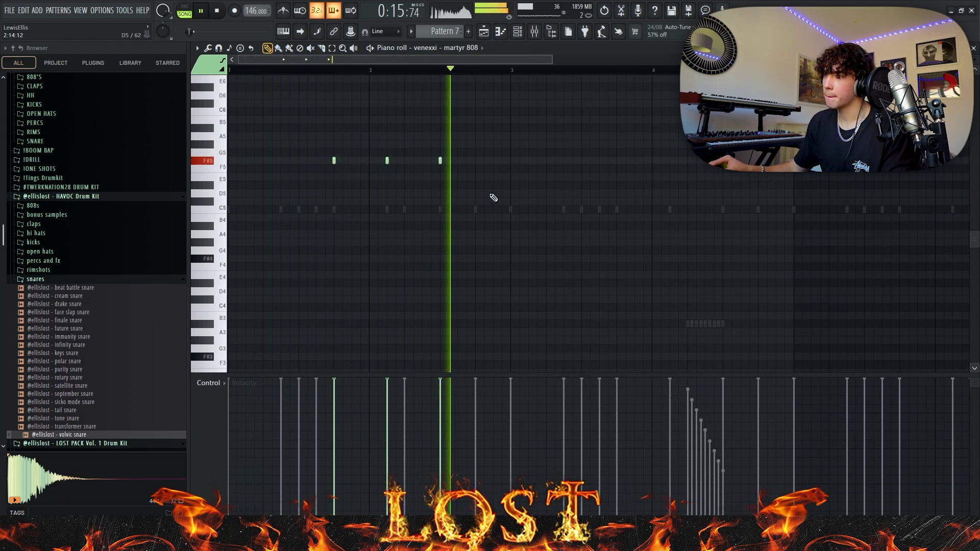
pyautogui.click(546, 201)
pyautogui.rightClick(546, 201)
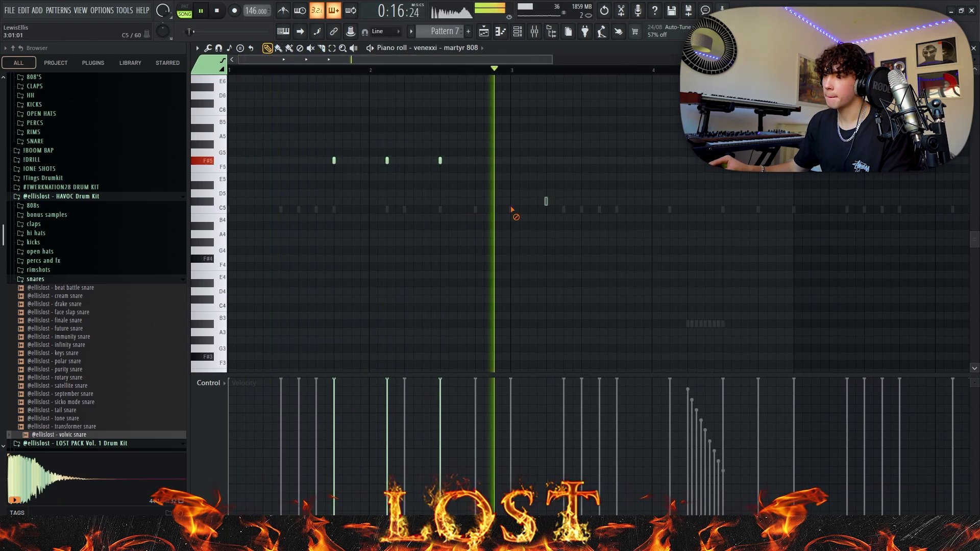
pyautogui.click(517, 31)
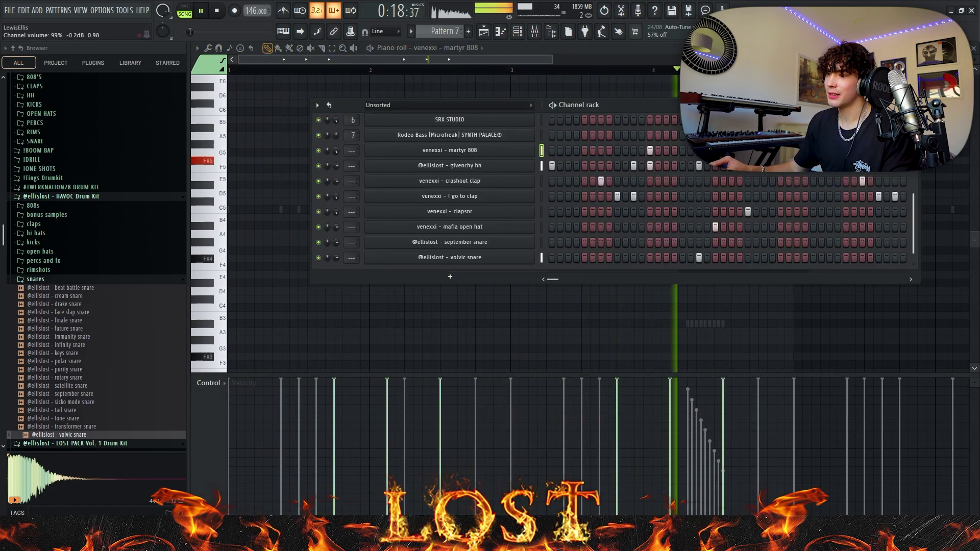
pyautogui.click(482, 51)
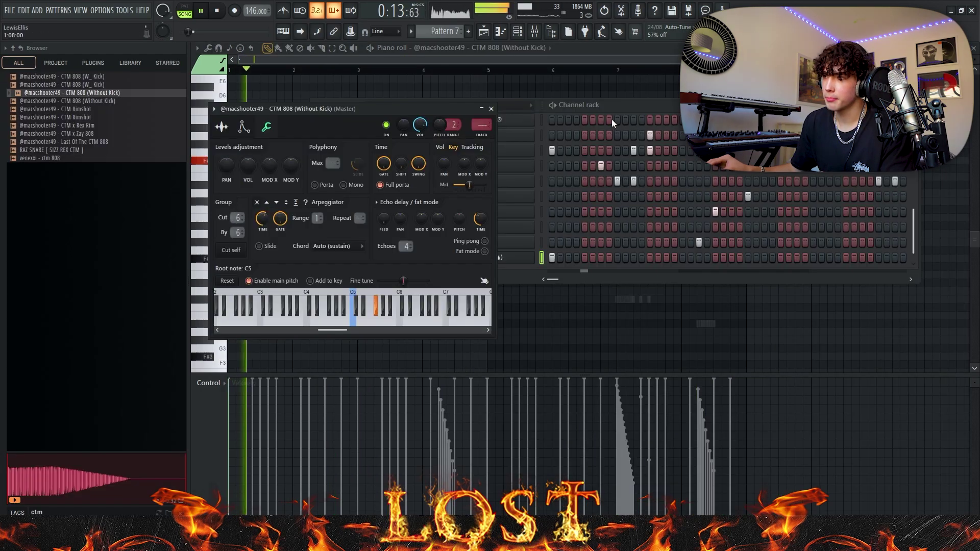
# Step: Place an F#5 note at bar 5 in the CTM 808 (Without Kick) part
pyautogui.click(609, 107)
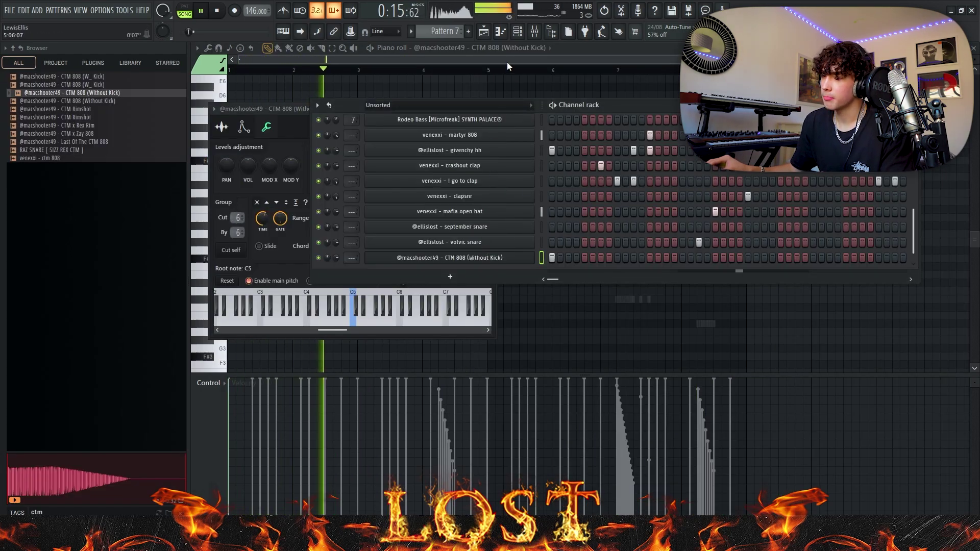
pyautogui.click(439, 50)
pyautogui.scroll(3, 410, 165)
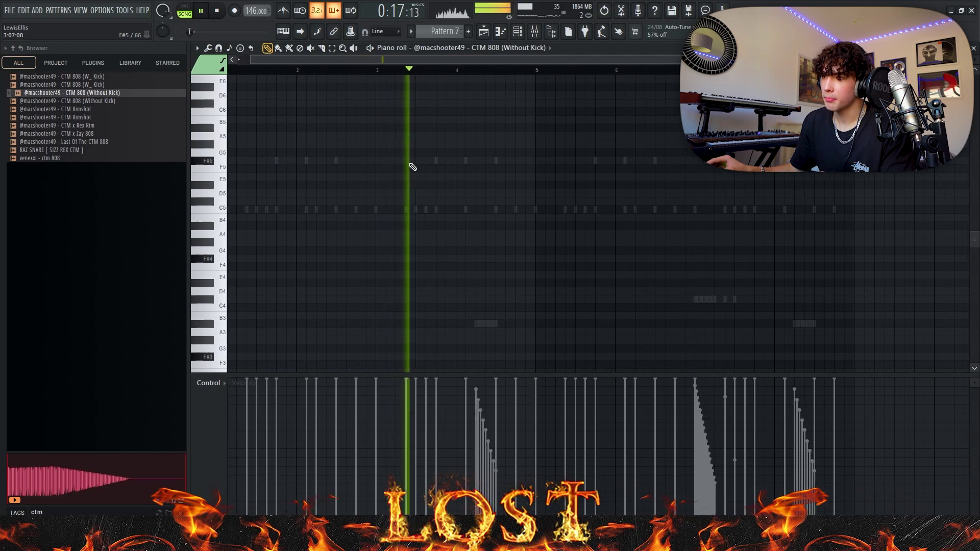
pyautogui.click(567, 161)
pyautogui.scroll(-2, 579, 145)
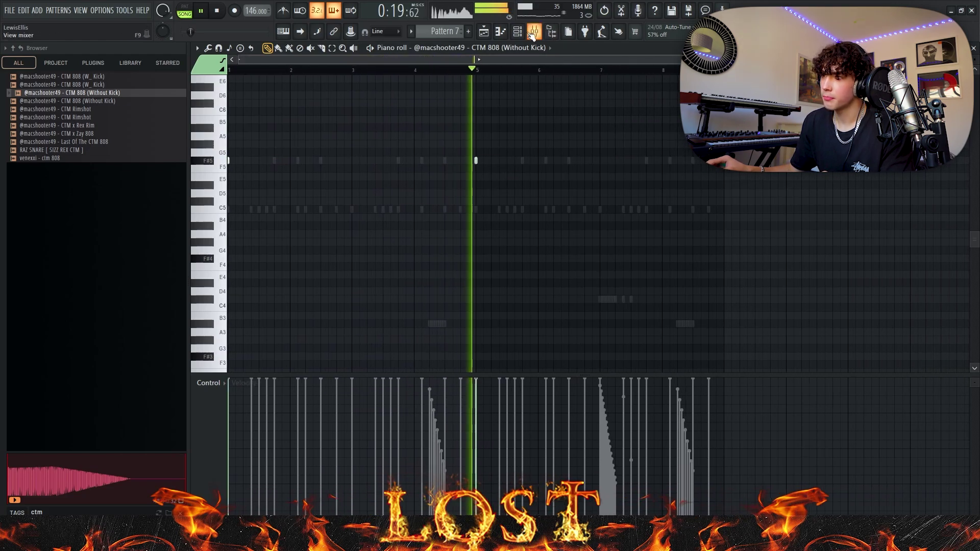
# Step: Clear the browser's ctm search and add THE spinz 808 from the HAVOC Drum Kit with an F#5 note at bar 3
pyautogui.press('F6')
pyautogui.click(181, 513)
pyautogui.scroll(4, 91, 238)
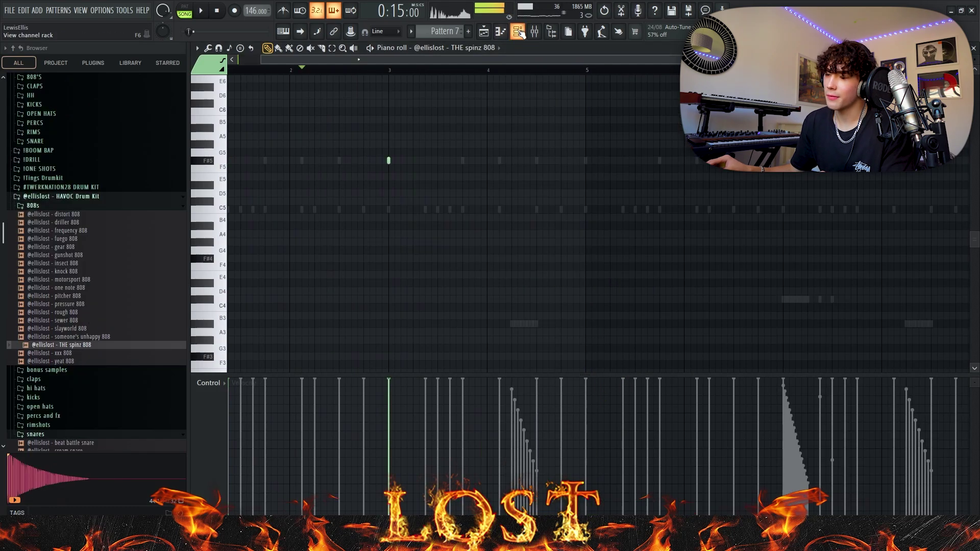
# Step: Start playback and audition THE spinz 808 part against the other drum channels
pyautogui.press('F6')
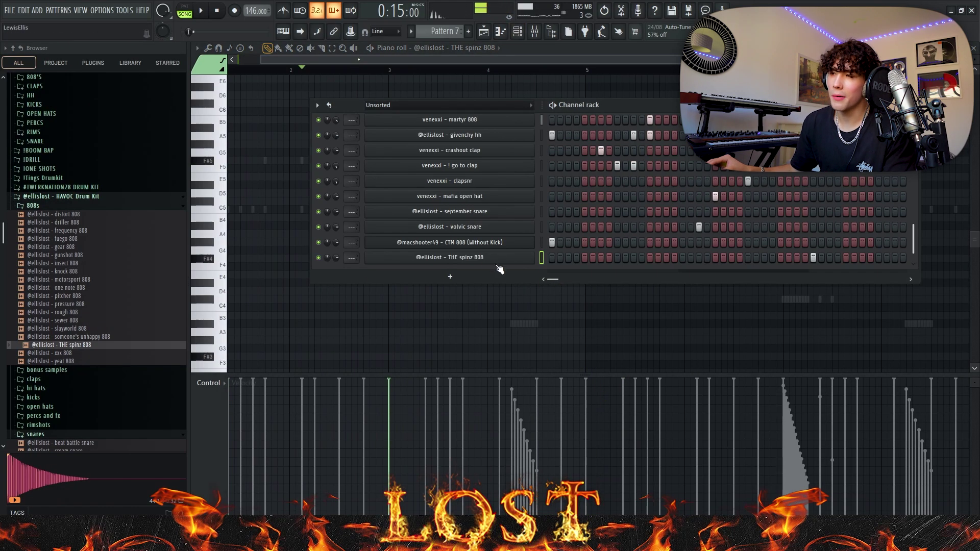
pyautogui.click(486, 261)
pyautogui.press('space')
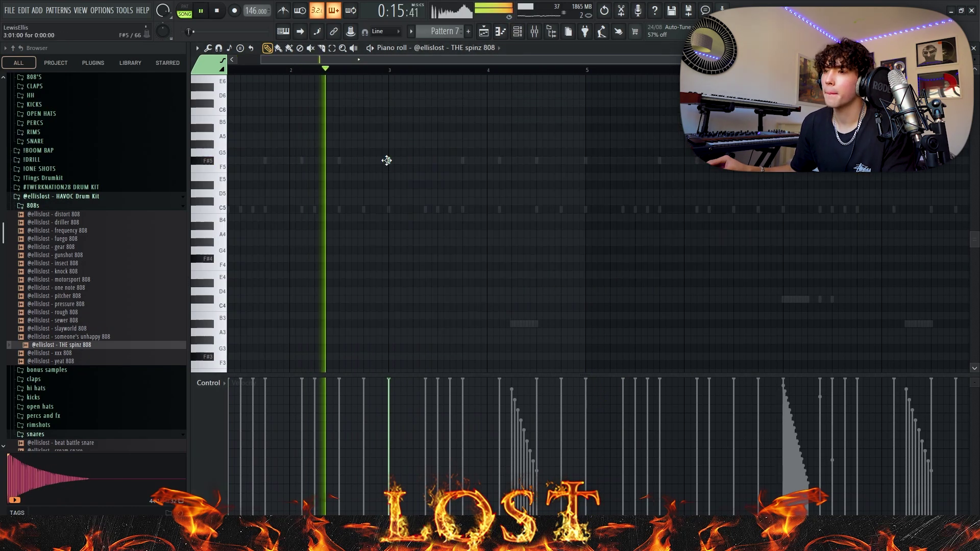
pyautogui.scroll(-2, 497, 197)
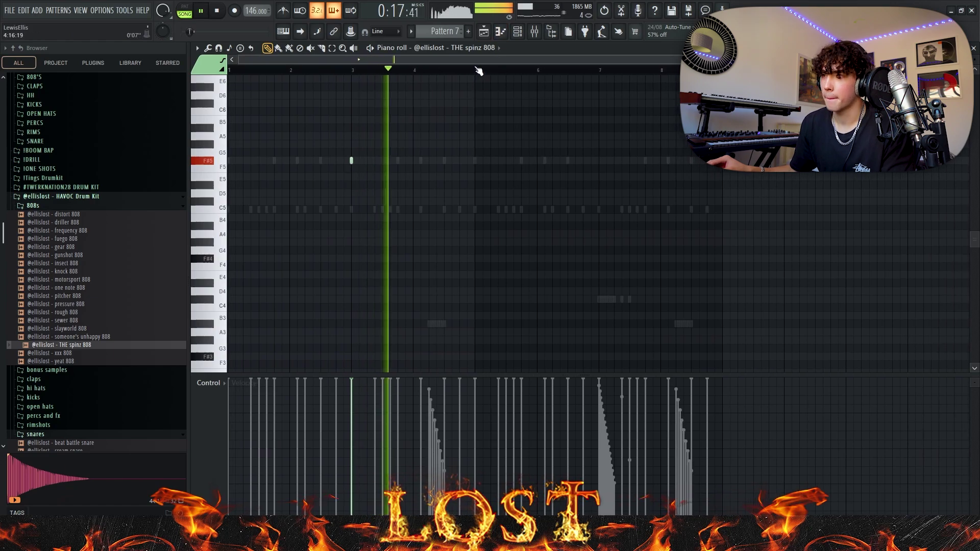
pyautogui.click(517, 31)
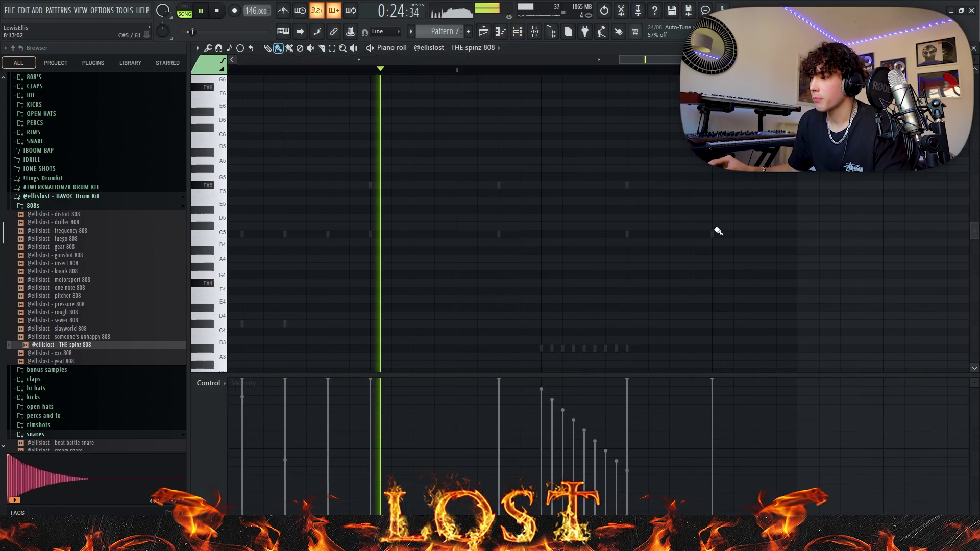
# Step: Paint three short C#5 notes near the end of bar 8 in THE spinz 808 part and show its channel in the rack
pyautogui.moveTo(713, 227); pyautogui.dragTo(755, 229)
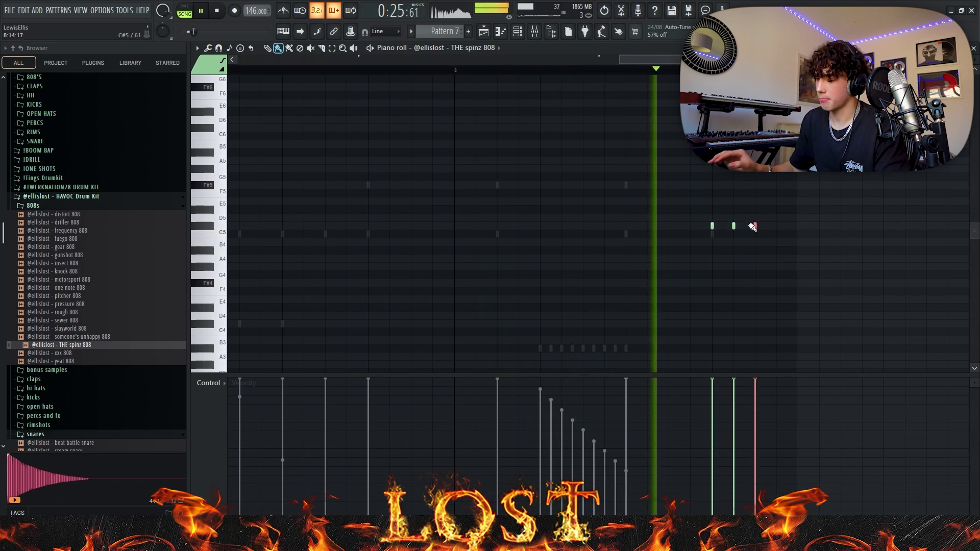
pyautogui.scroll(-6, 750, 225)
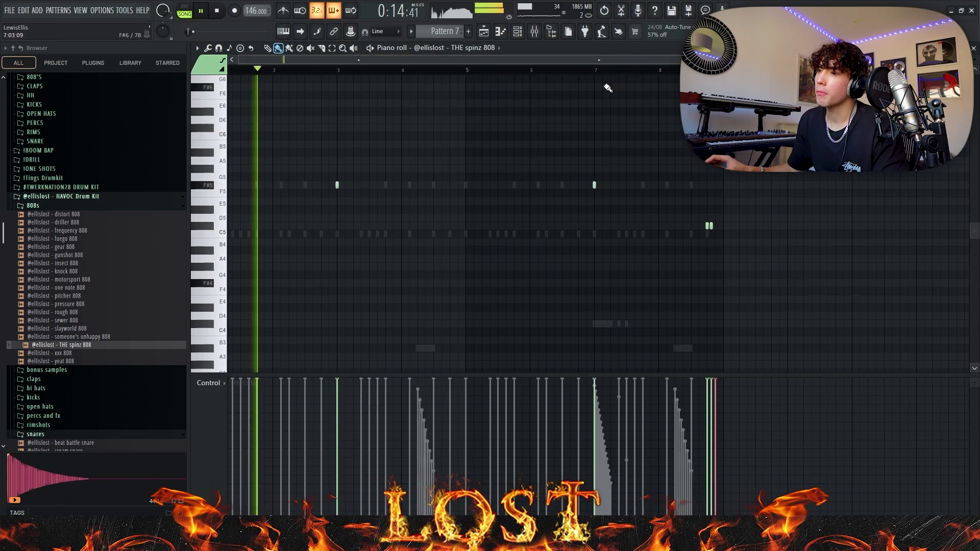
pyautogui.click(517, 32)
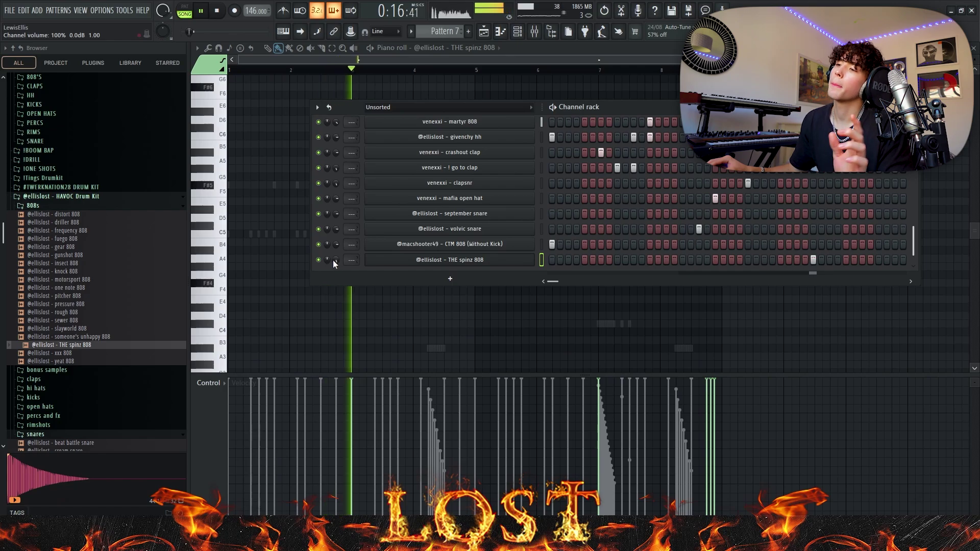
pyautogui.scroll(-5, 335, 260)
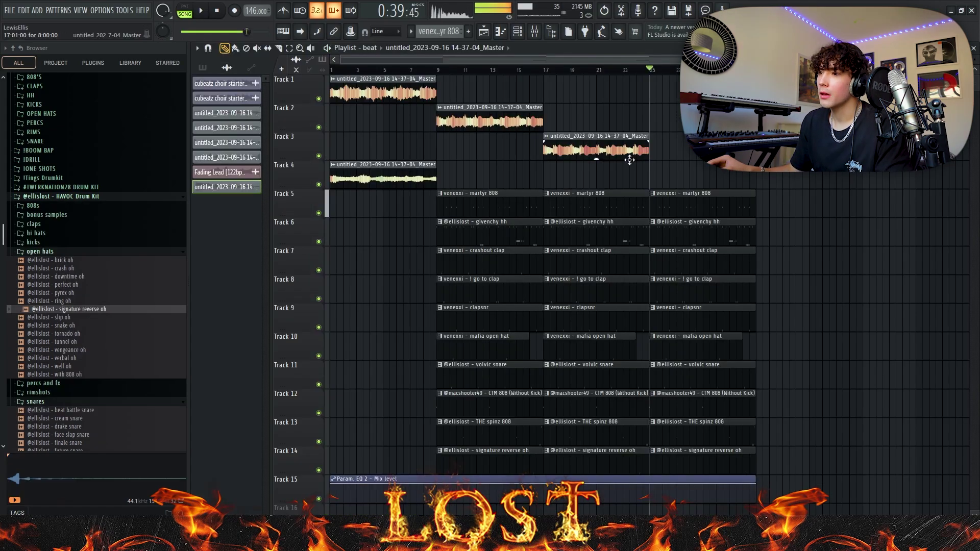
# Step: Shift the melody clips on tracks 1 to 3 eight bars later, copy the bar 9 drum clips to bar 1, and play
pyautogui.moveTo(331, 74); pyautogui.dragTo(440, 80)
pyautogui.moveTo(465, 163); pyautogui.dragTo(475, 362)
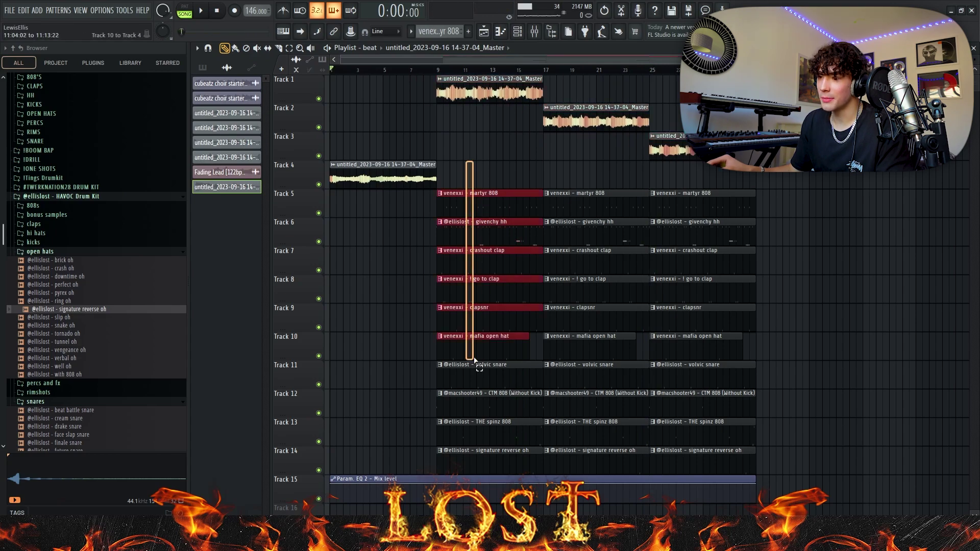
pyautogui.moveTo(474, 363); pyautogui.dragTo(447, 473)
pyautogui.press('space')
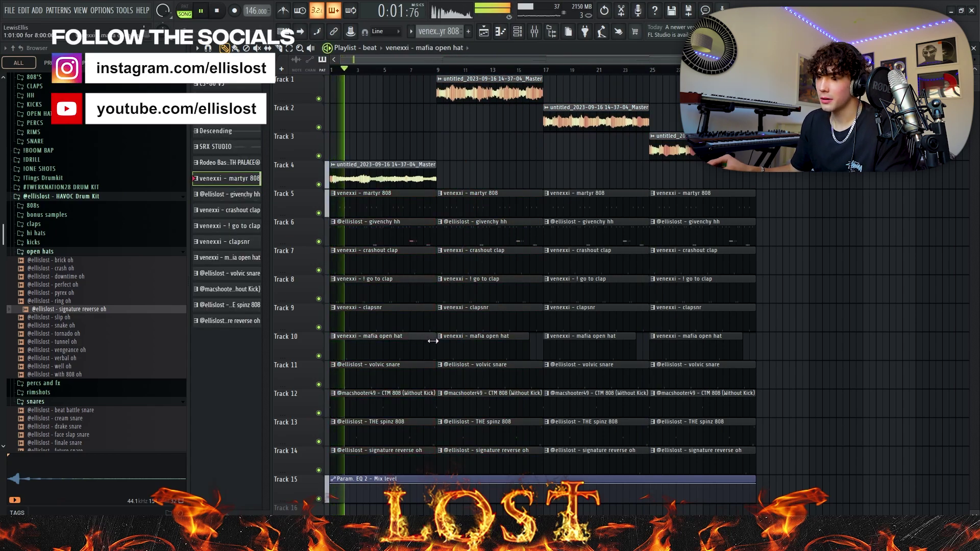
# Step: Trim the ends of the first-section drum clips on tracks 5 to 13 back to bar 8
pyautogui.scroll(4, 412, 336)
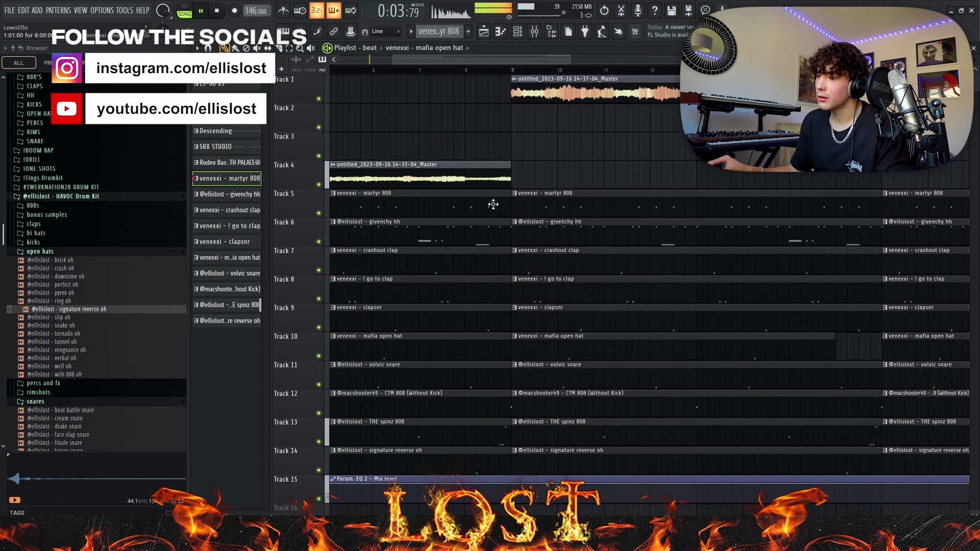
pyautogui.moveTo(492, 204); pyautogui.dragTo(482, 466)
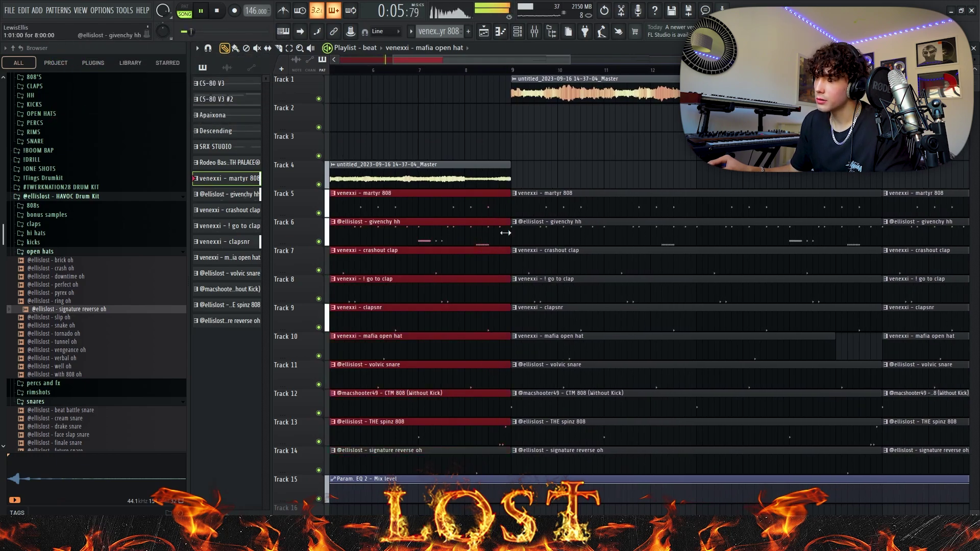
pyautogui.moveTo(508, 209); pyautogui.dragTo(457, 206)
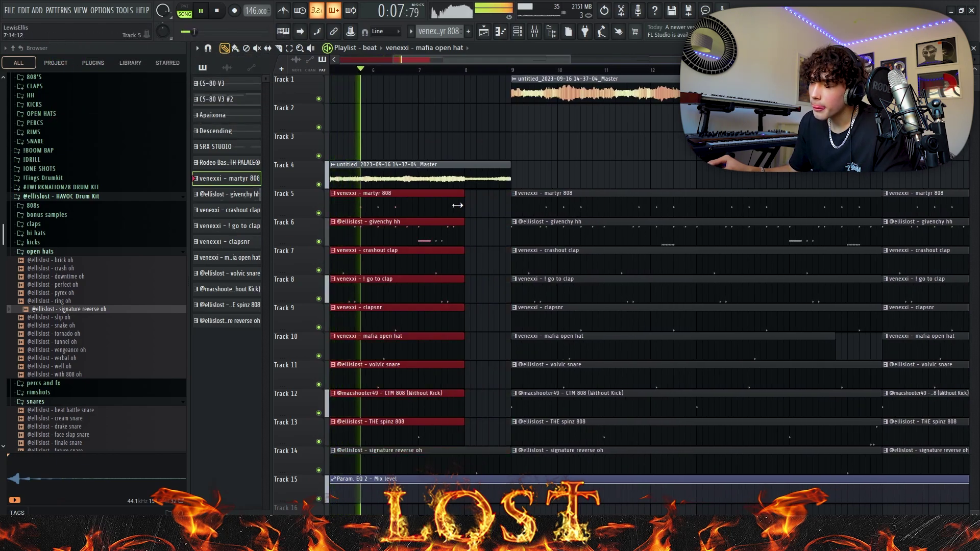
# Step: Extend the first-section martyr 808, CTM 808 and THE spinz 808 clips back out to bar 9, and play from bar 6
pyautogui.keyDown('ctrl'); pyautogui.click(474, 207); pyautogui.keyUp('ctrl')
pyautogui.keyDown('ctrl'); pyautogui.click(462, 208); pyautogui.keyUp('ctrl')
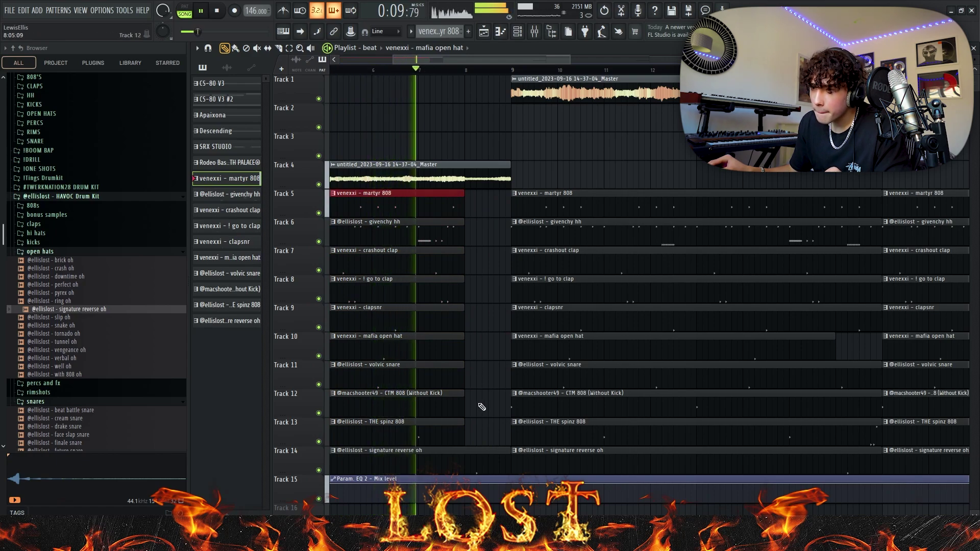
pyautogui.keyDown('ctrl'); pyautogui.click(461, 407); pyautogui.keyUp('ctrl')
pyautogui.keyDown('ctrl'); pyautogui.click(462, 432); pyautogui.keyUp('ctrl')
pyautogui.moveTo(462, 431); pyautogui.dragTo(510, 432)
pyautogui.click(411, 70)
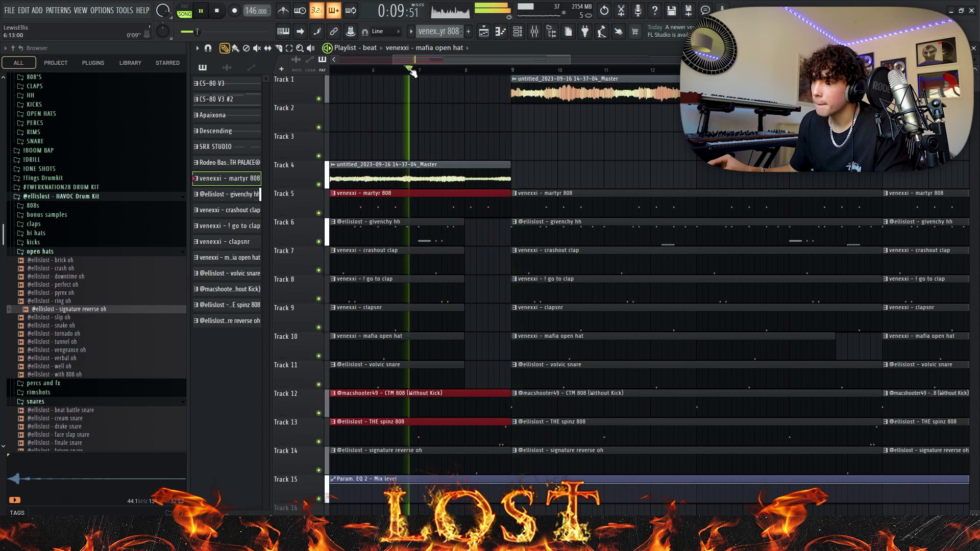
# Step: Trim the starts of the bar 9 clips on tracks 6 to 11 and 14 to bar 11, leaving out the three 808 clips
pyautogui.moveTo(600, 162); pyautogui.dragTo(582, 477)
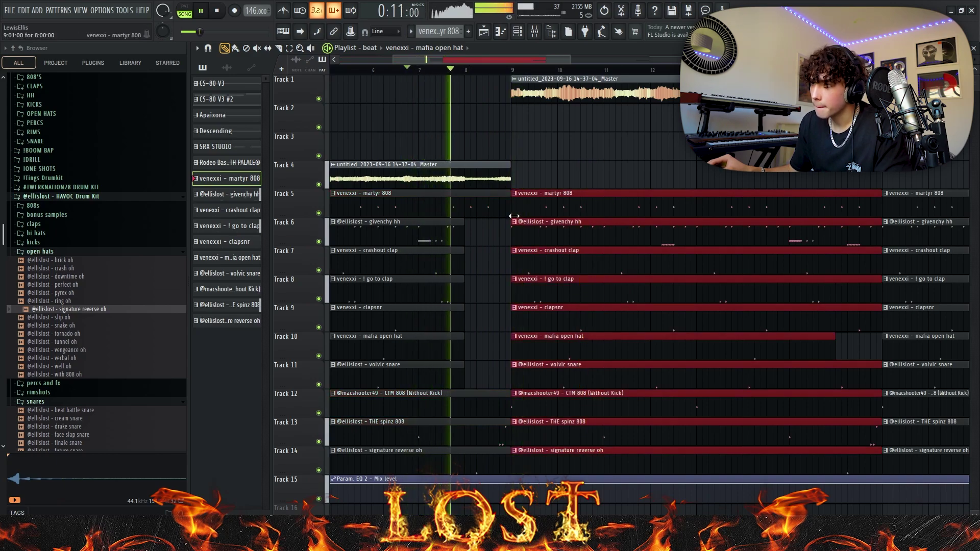
pyautogui.click(540, 211)
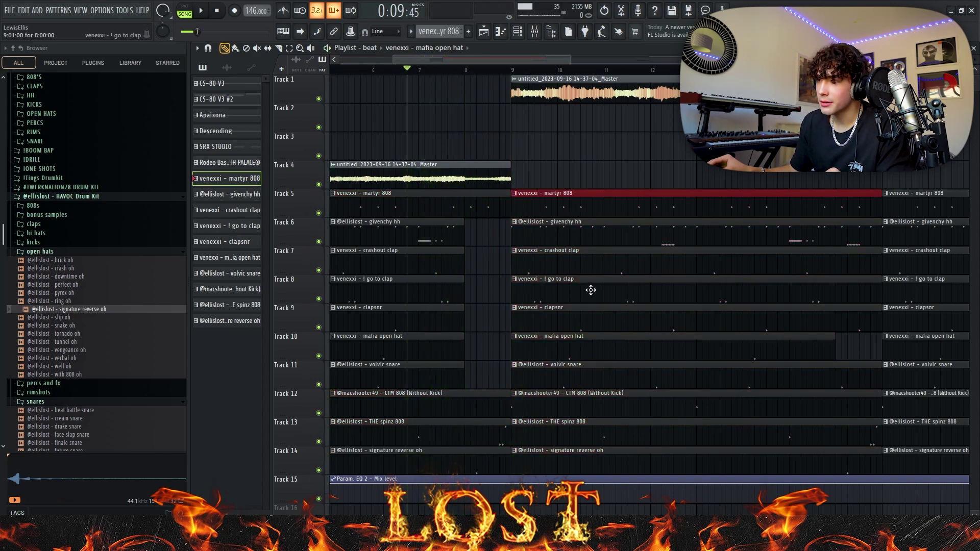
pyautogui.moveTo(512, 370); pyautogui.dragTo(605, 343)
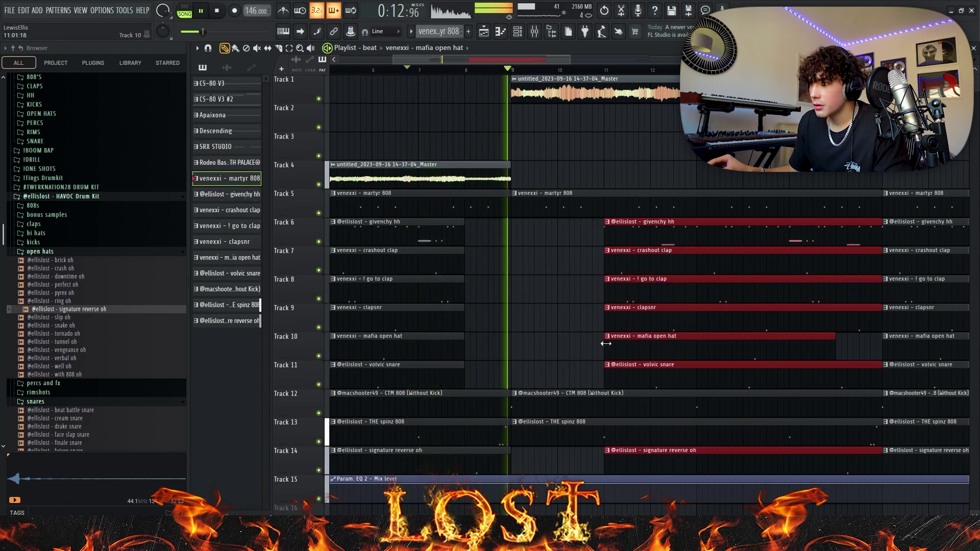
pyautogui.scroll(-5, 638, 330)
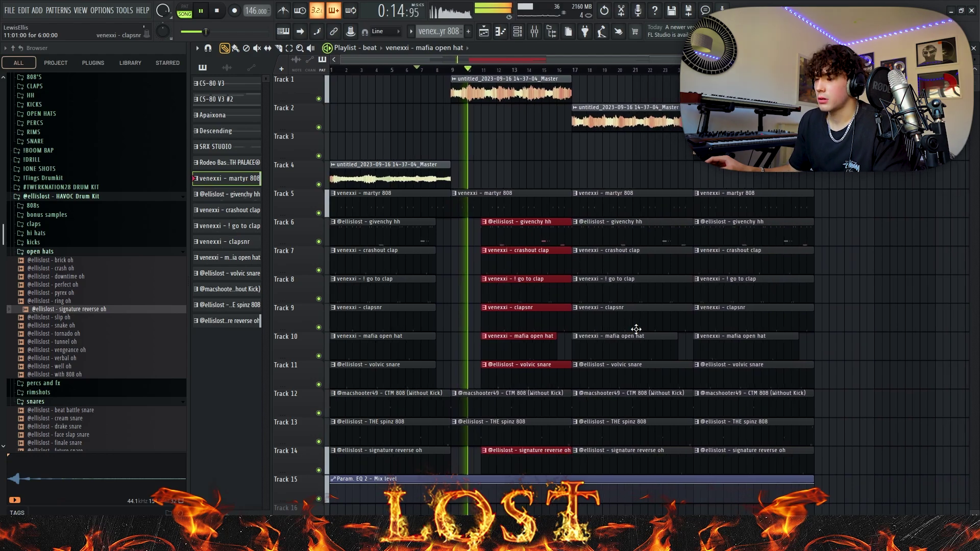
pyautogui.keyDown('ctrl'); pyautogui.click(636, 329); pyautogui.keyUp('ctrl')
pyautogui.scroll(-2, 636, 329)
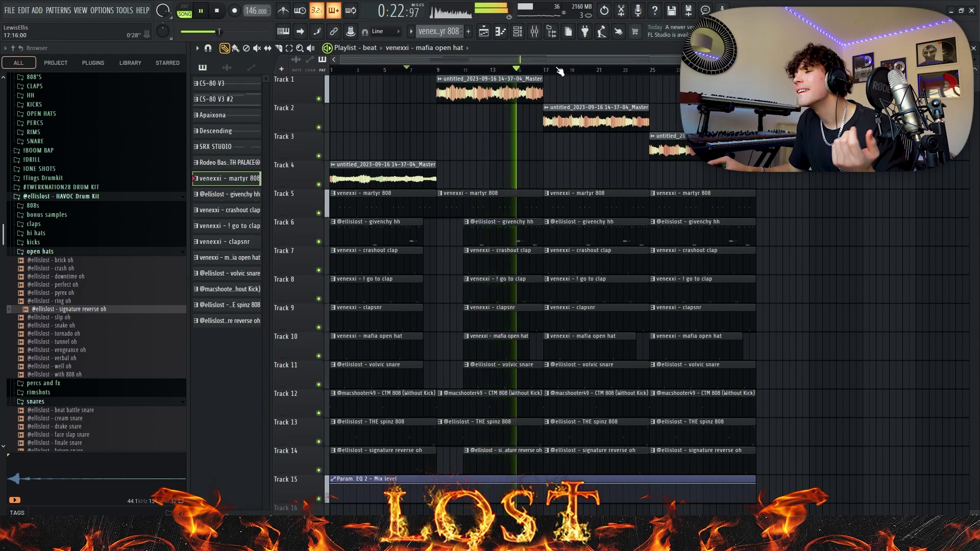
# Step: Delete the martyr 808 clip at bar 25 and duplicate the remaining bar 25 drum clips on tracks 6 to 14 to bar 33
pyautogui.scroll(-3, 687, 242)
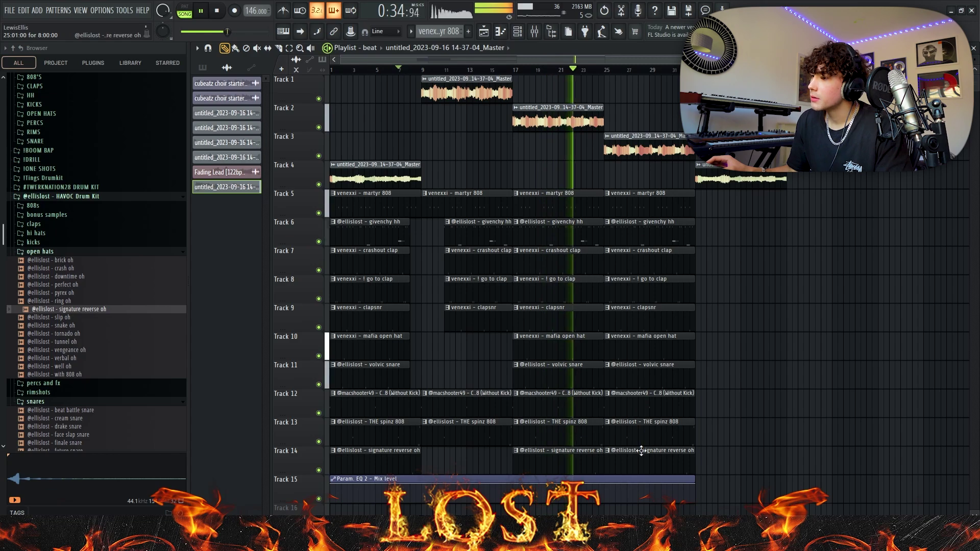
pyautogui.scroll(2, 641, 439)
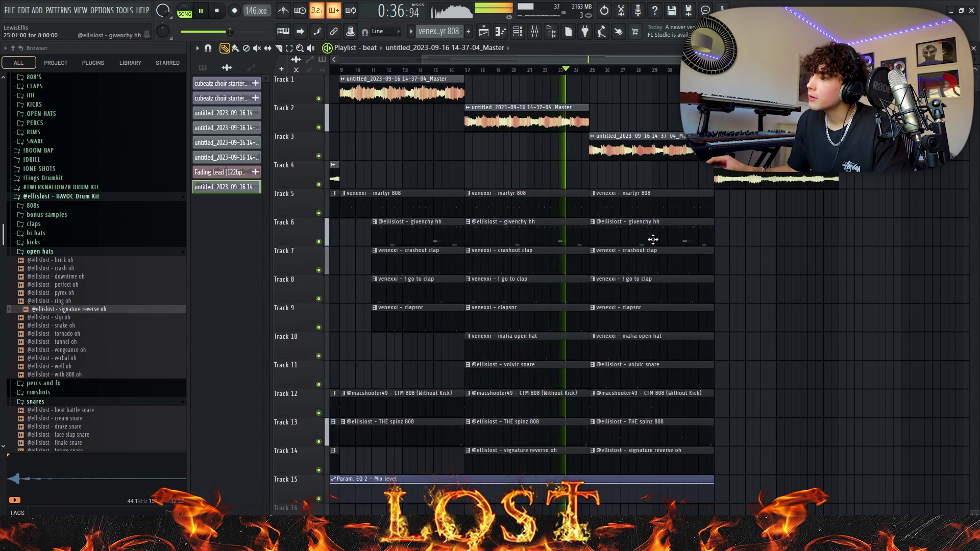
pyautogui.rightClick(656, 210)
pyautogui.moveTo(684, 230); pyautogui.dragTo(676, 458)
pyautogui.hotkey('ctrl', 'b')
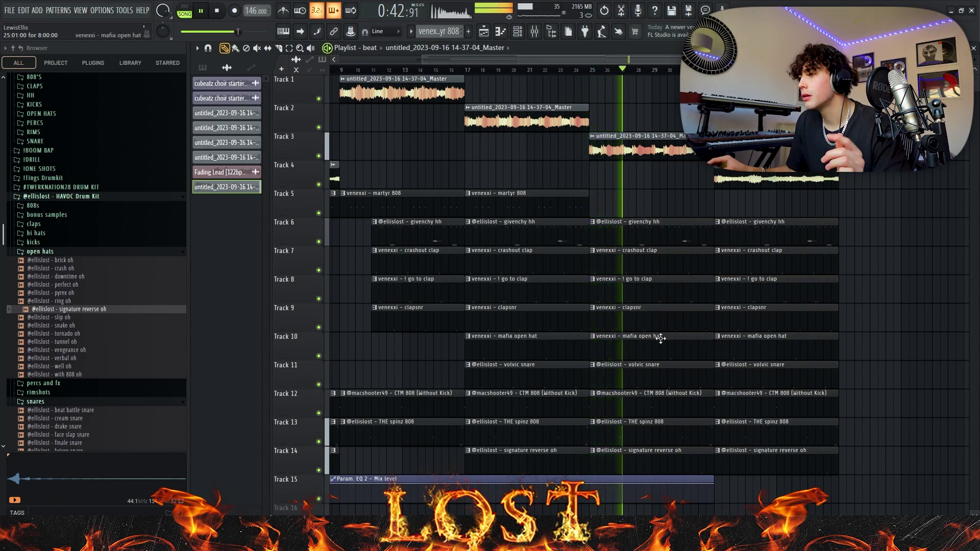
# Step: Place a martyr 808 clip at bar 33 on track 5 and extend the Param. EQ 2 - Mix level automation to bar 41
pyautogui.click(567, 210)
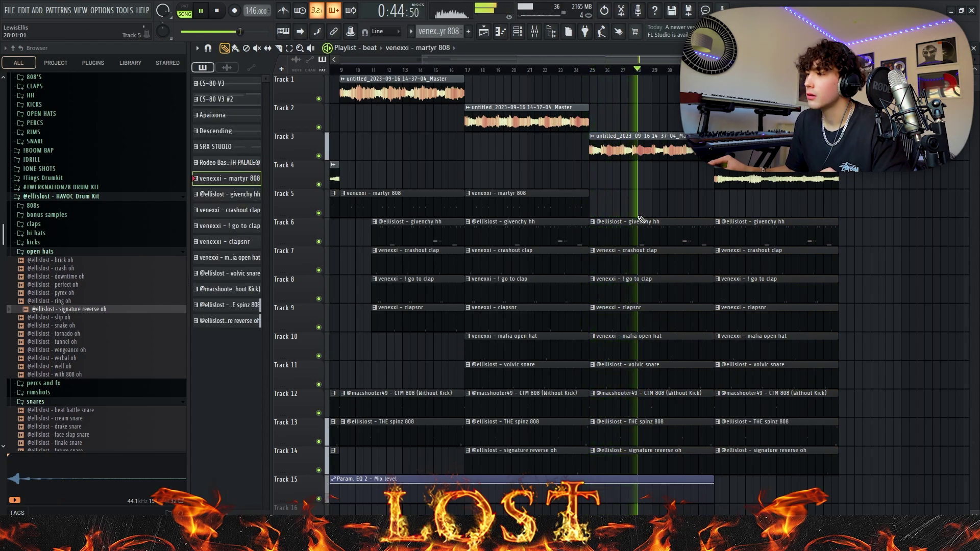
pyautogui.click(715, 204)
pyautogui.scroll(-2, 714, 286)
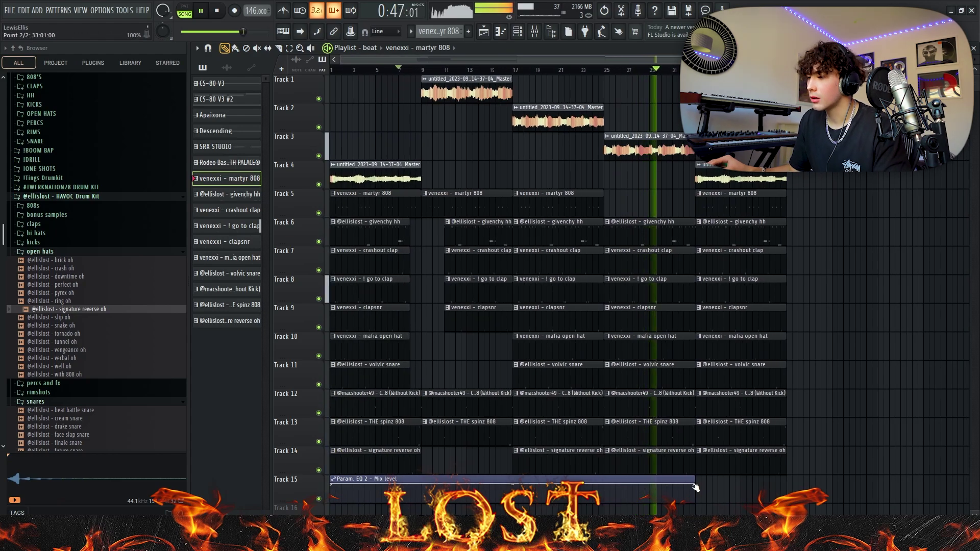
pyautogui.moveTo(695, 488); pyautogui.dragTo(786, 488)
# Step: Delete the signature reverse oh clips at bars 25 and 33, plus the crashout clap and mafia open hat clips at bar 33
pyautogui.rightClick(670, 466)
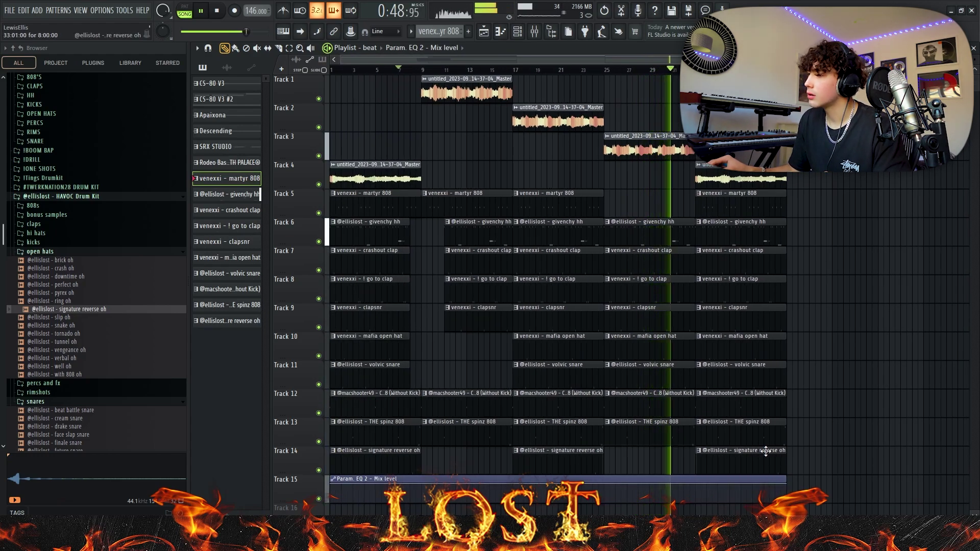
pyautogui.rightClick(767, 464)
pyautogui.scroll(2, 760, 418)
pyautogui.scroll(2, 637, 265)
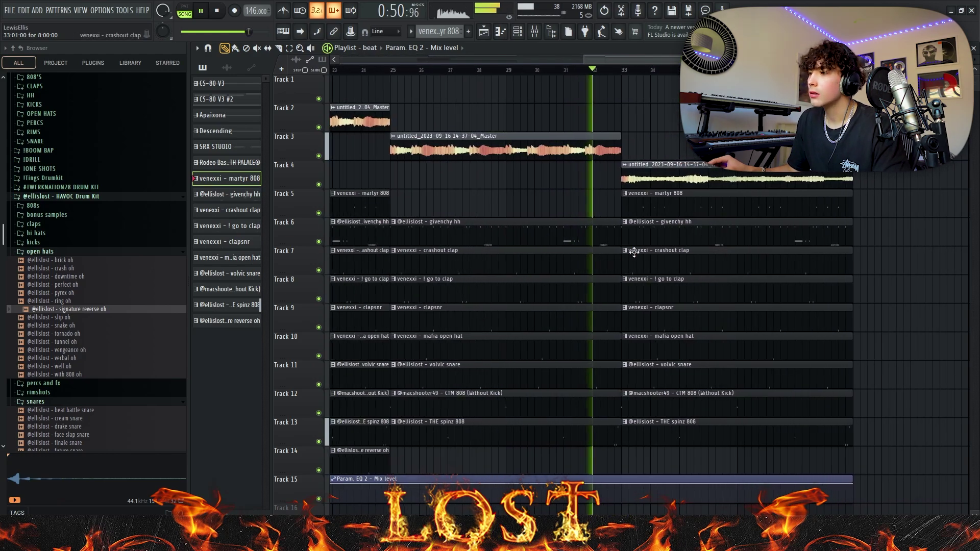
pyautogui.rightClick(682, 265)
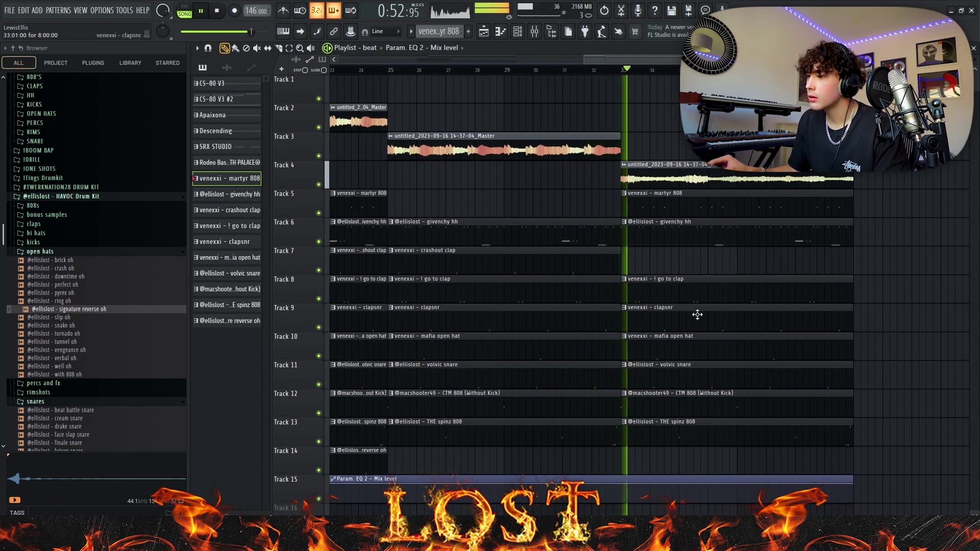
pyautogui.rightClick(714, 352)
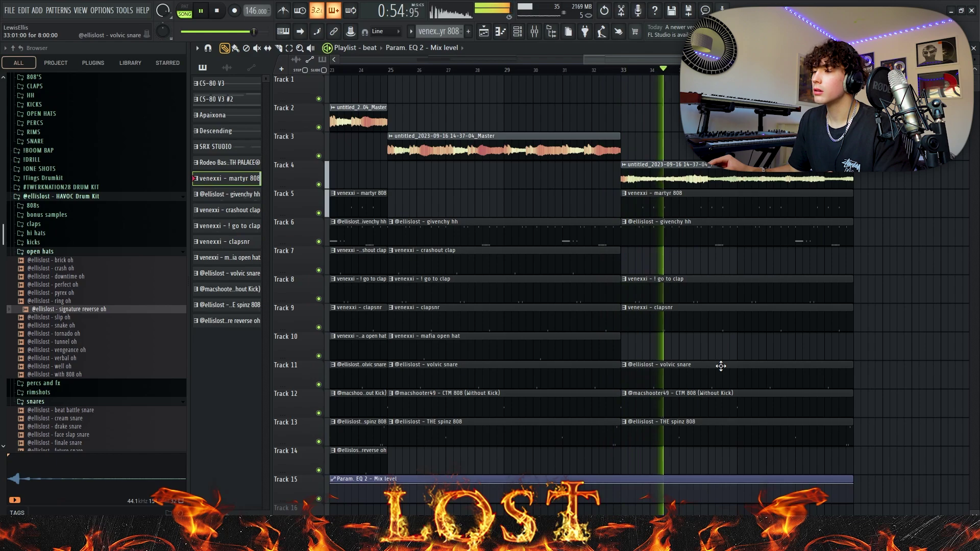
# Step: Choose the track 1 melody clip at bar 9 as the source clip for placing in the playlist
pyautogui.scroll(-4, 720, 378)
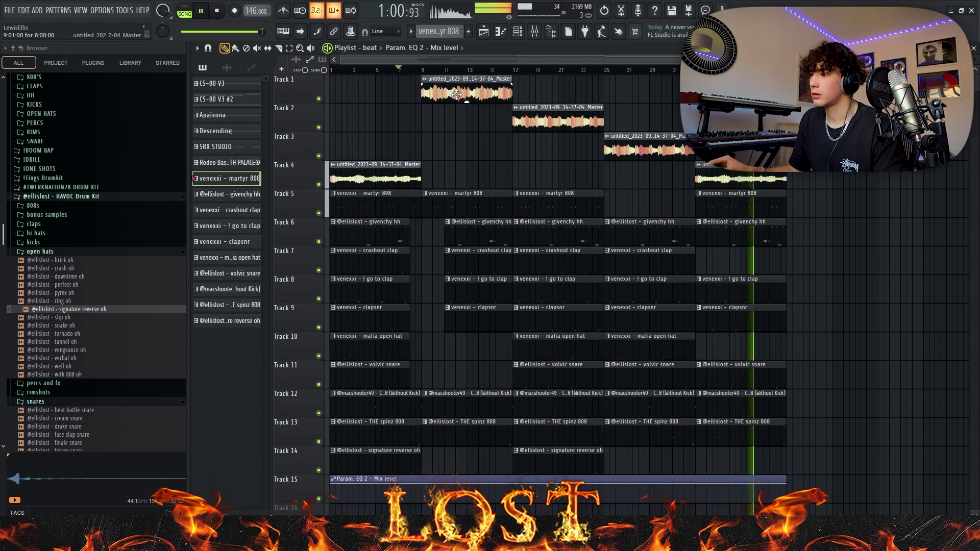
pyautogui.click(458, 95)
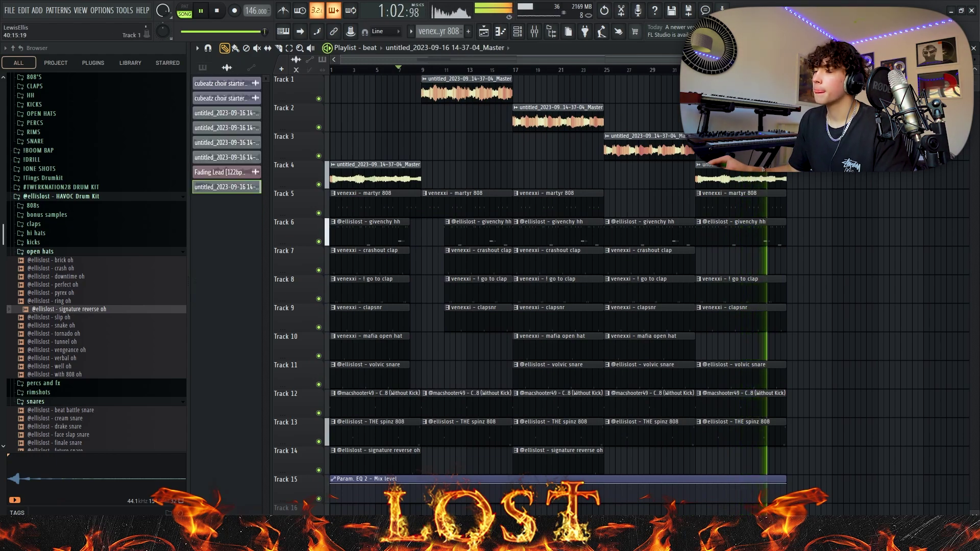